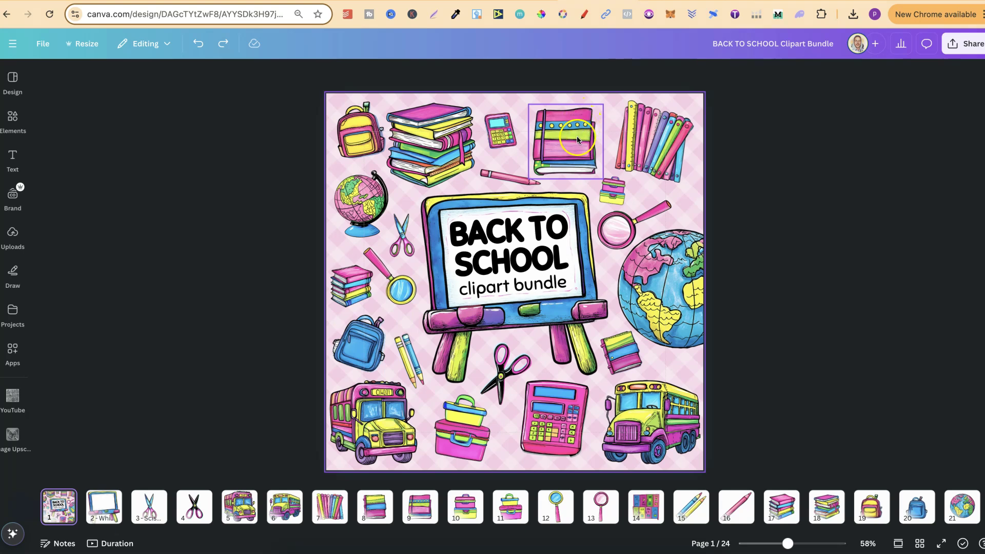
# - Step through the Canva clipart bundle from the page 2 whiteboard easel to the rulers page
pyautogui.click(798, 302)
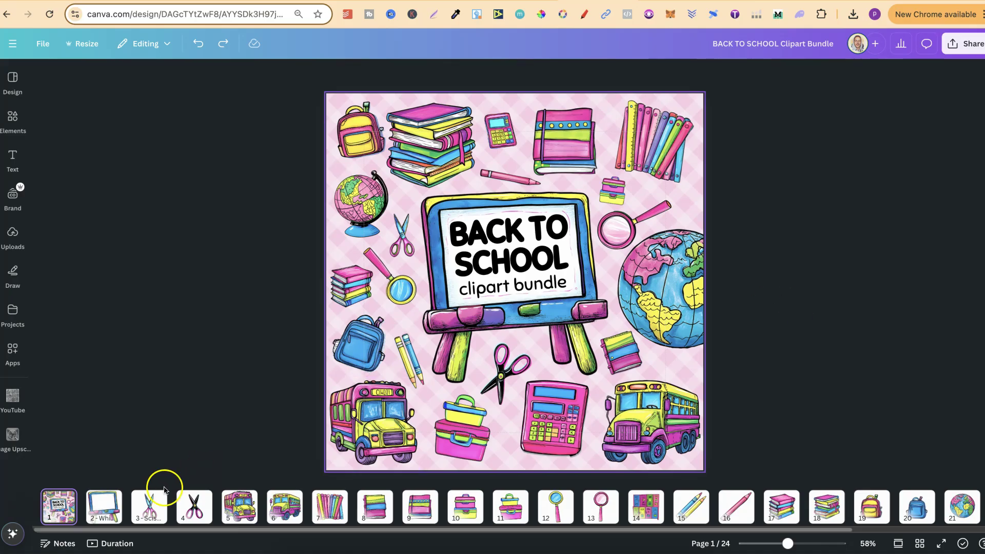
pyautogui.click(109, 512)
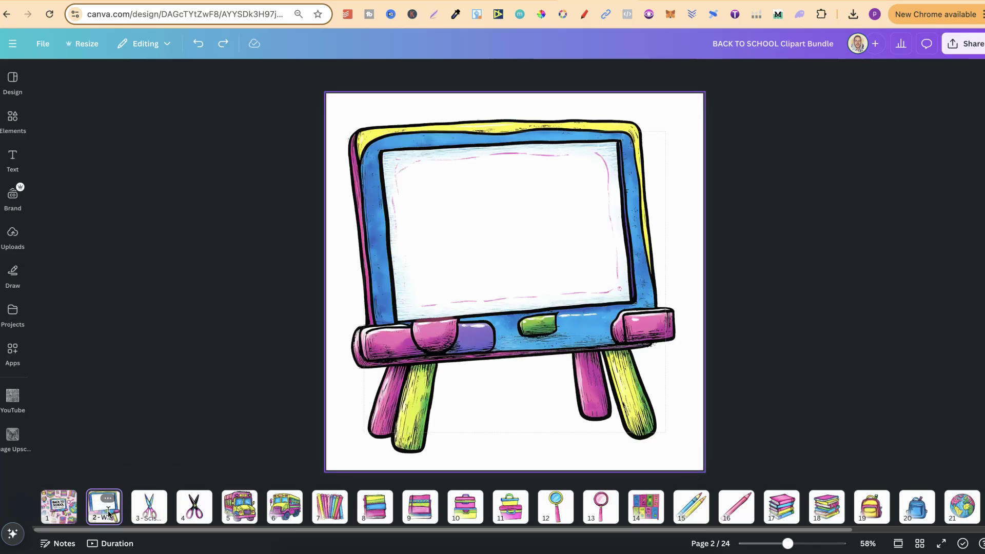
pyautogui.press('Right')
pyautogui.press('Right')
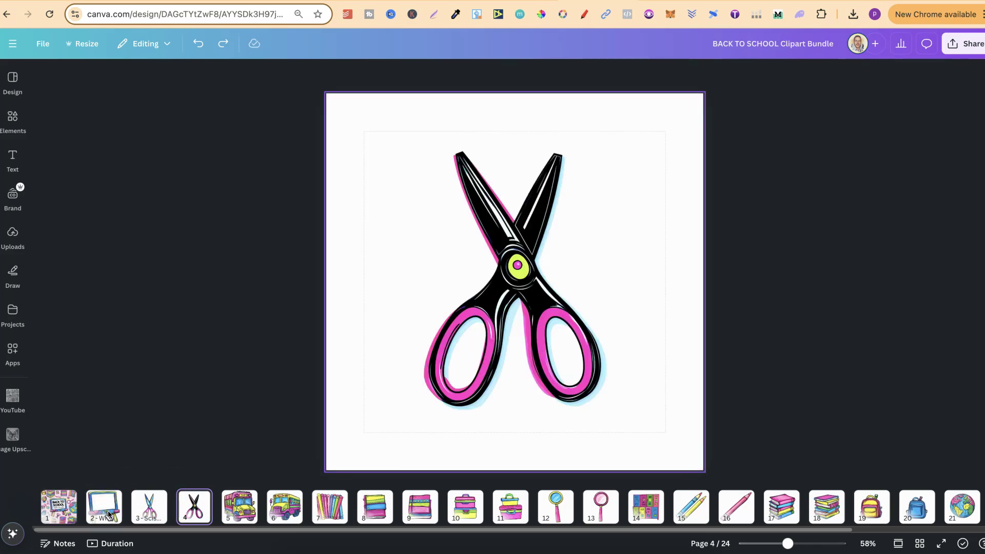
pyautogui.press('Right')
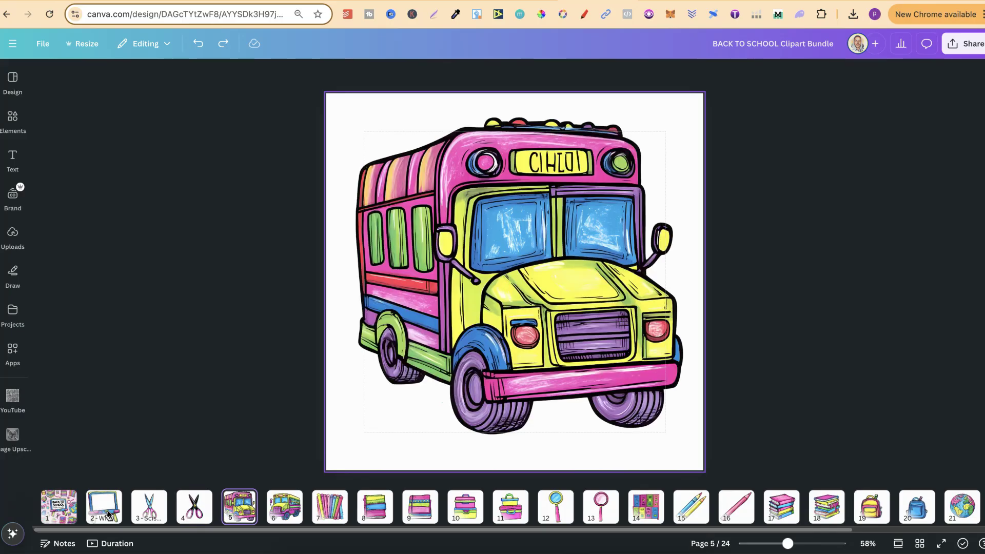
pyautogui.press('Right')
pyautogui.press('Right')
pyautogui.press('Right')
pyautogui.press('Right')
pyautogui.press('Right')
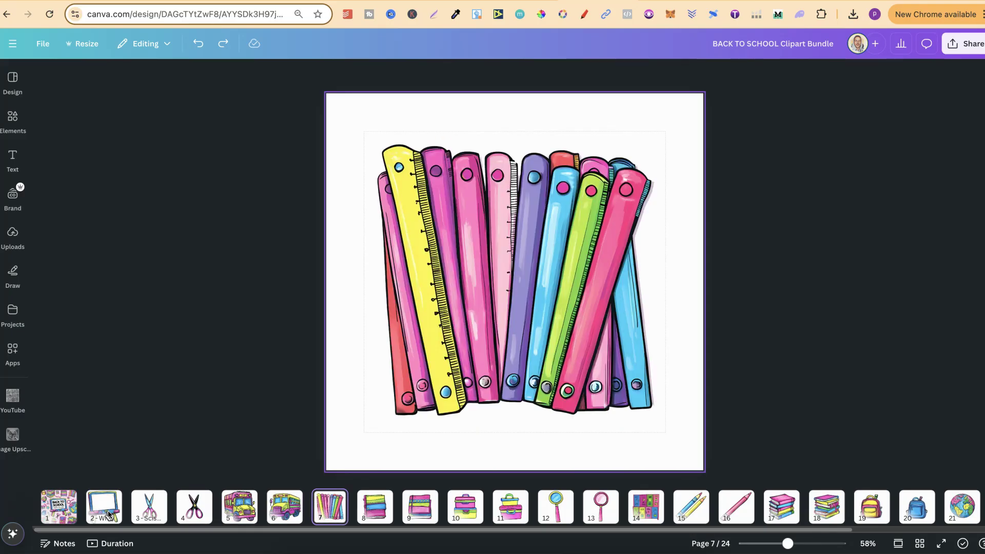
pyautogui.press('Right')
pyautogui.press('Right')
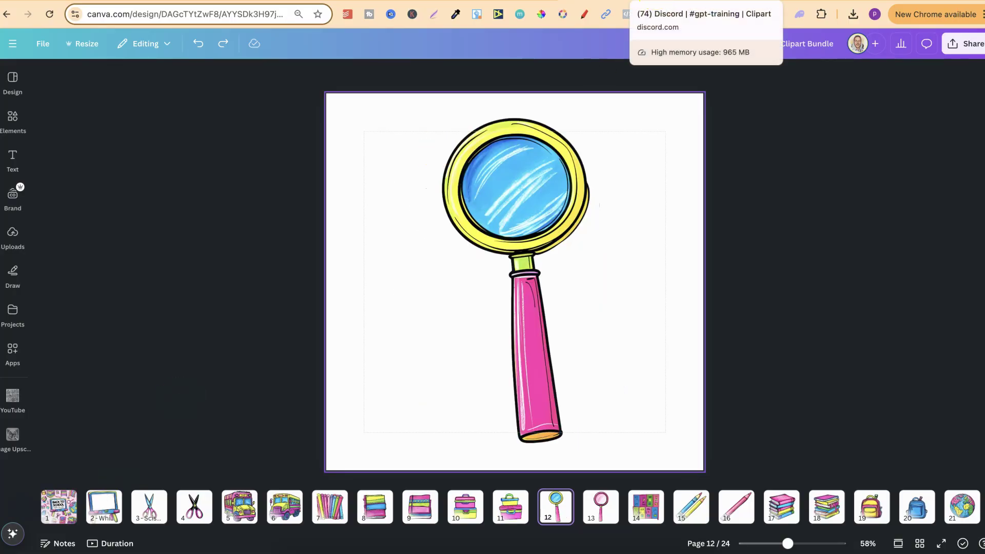
# - Scroll Discord's gpt-training channel through the Midjourney clipart, from whiteboards and buses down to lockers
pyautogui.click(654, 1)
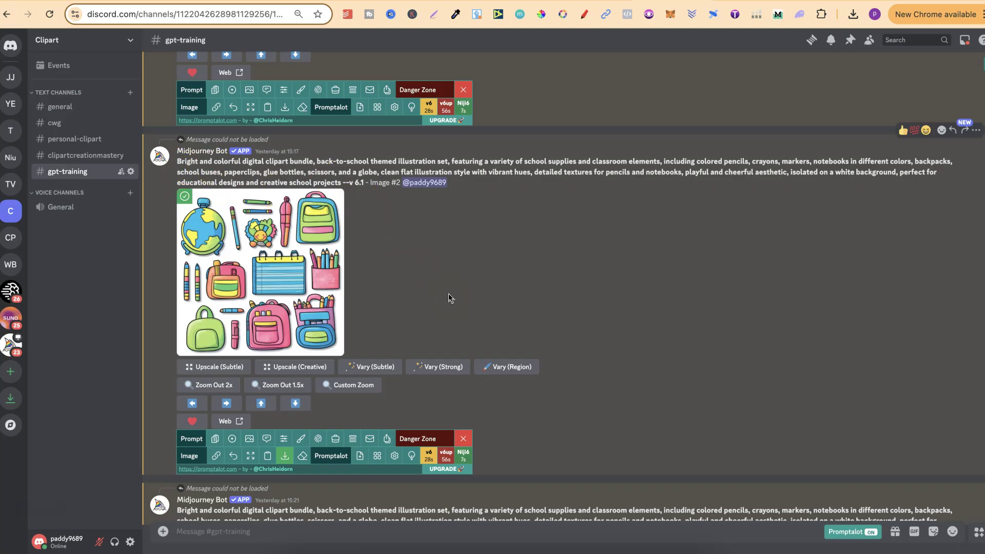
pyautogui.scroll(-20, 449, 298)
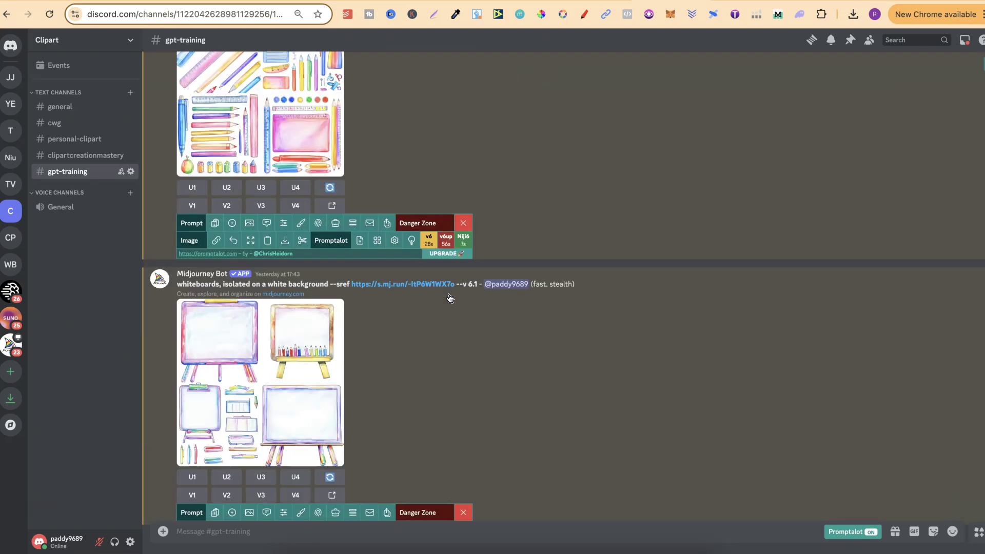
pyautogui.scroll(-1, 450, 298)
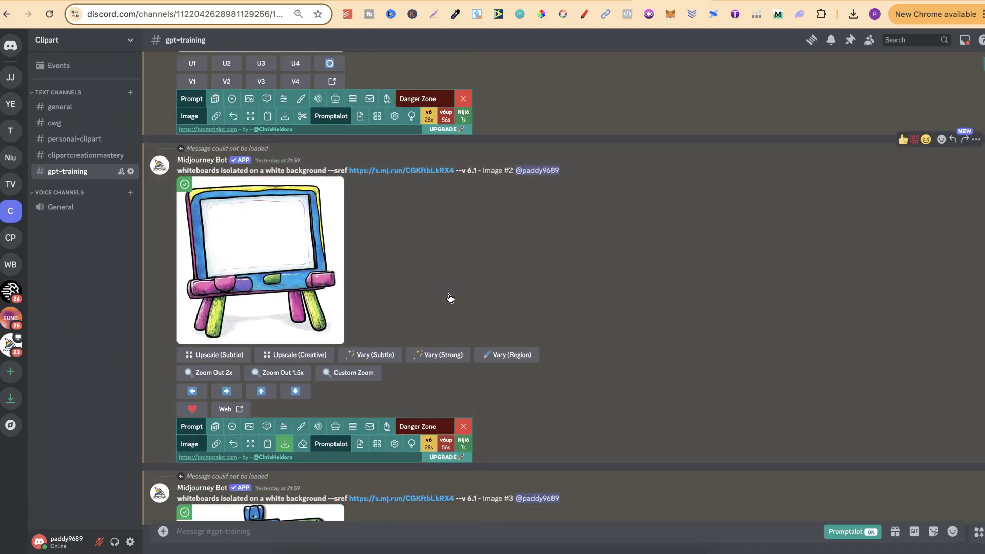
pyautogui.scroll(-2, 449, 298)
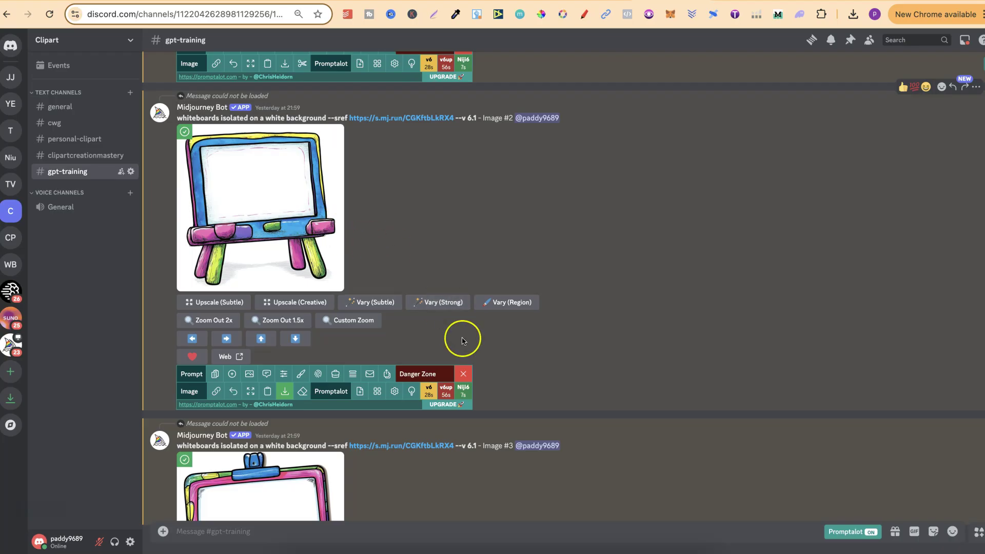
pyautogui.scroll(-10, 461, 337)
pyautogui.scroll(-15, 462, 341)
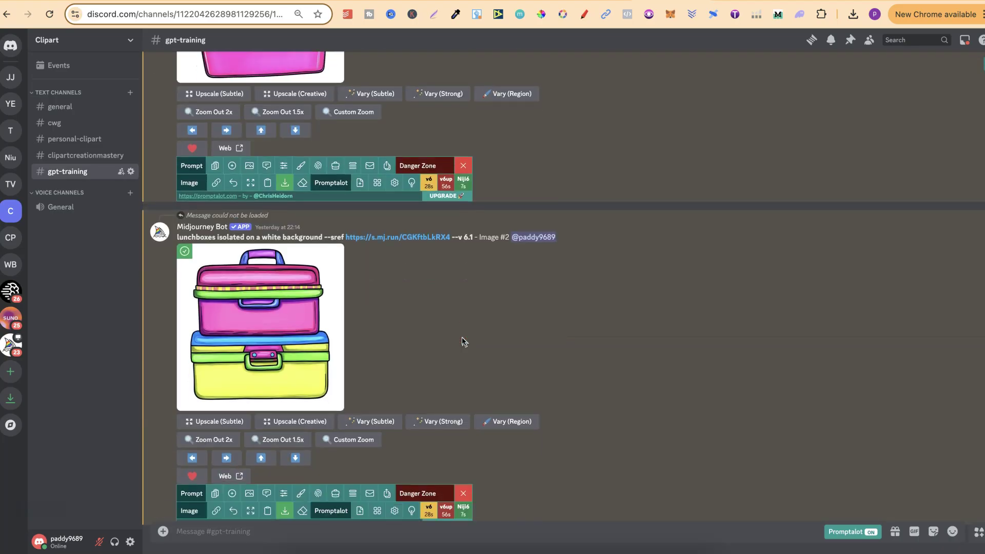
pyautogui.scroll(-20, 464, 341)
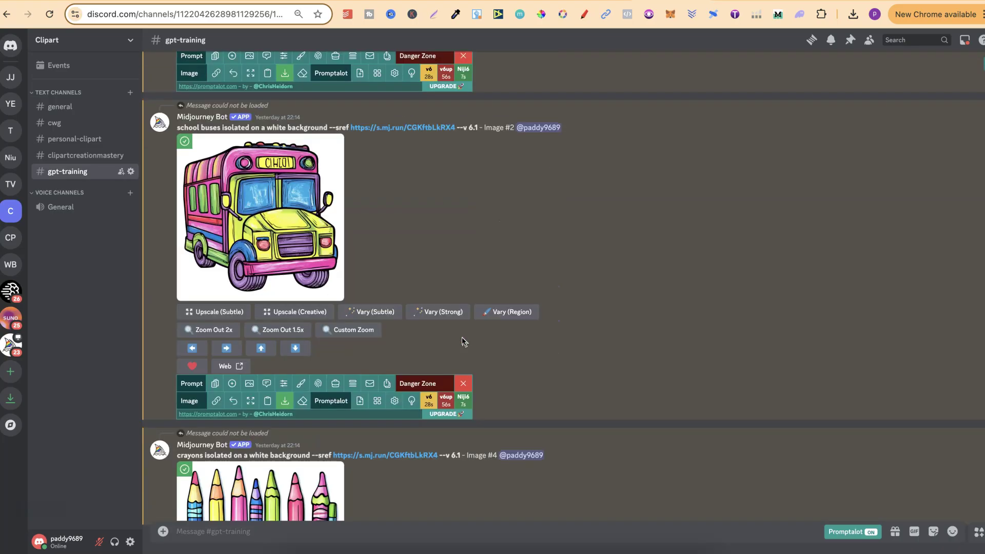
pyautogui.scroll(-20, 463, 341)
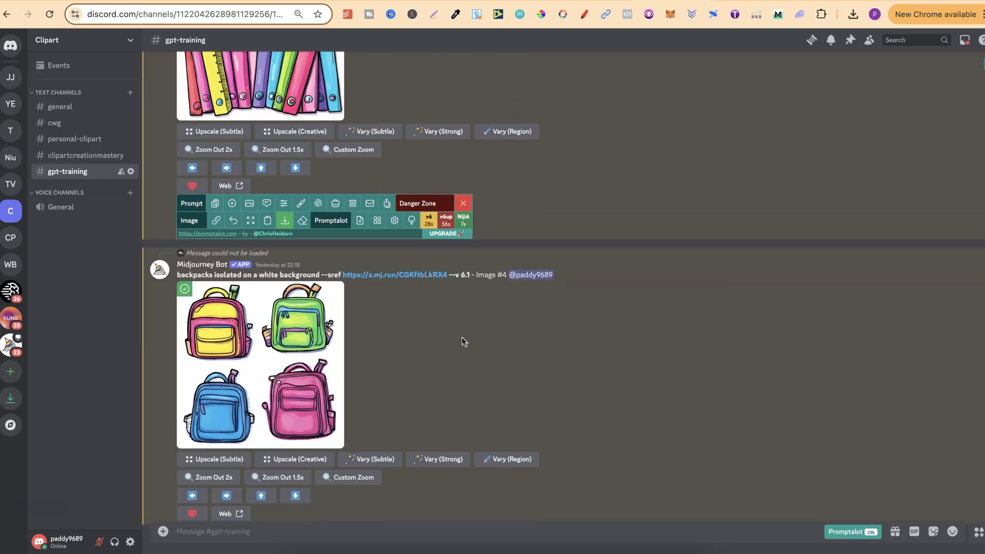
pyautogui.scroll(-20, 463, 341)
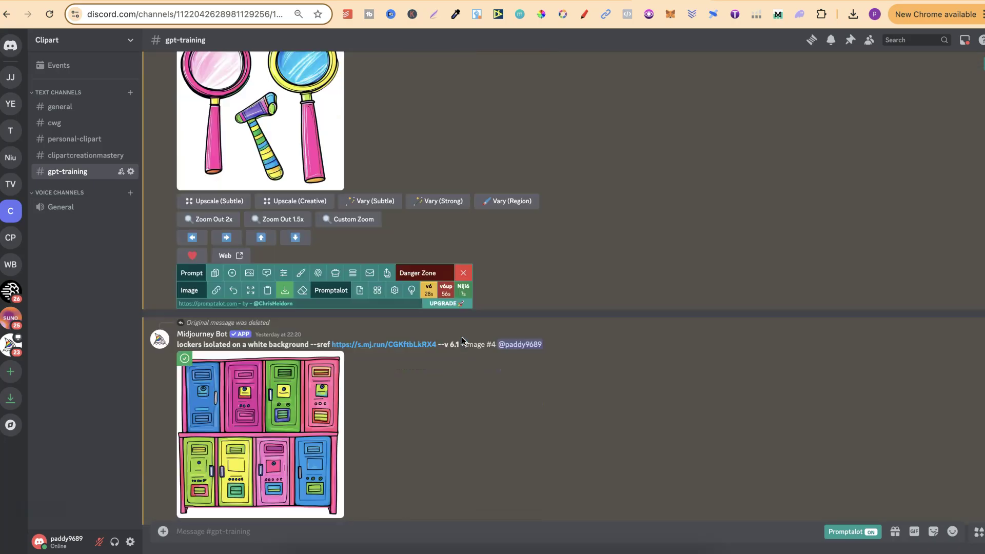
# - Move from the Canva clipart design to the bigjpg AI Image Enlarger tab
pyautogui.hotkey('ctrl', 'Tab')
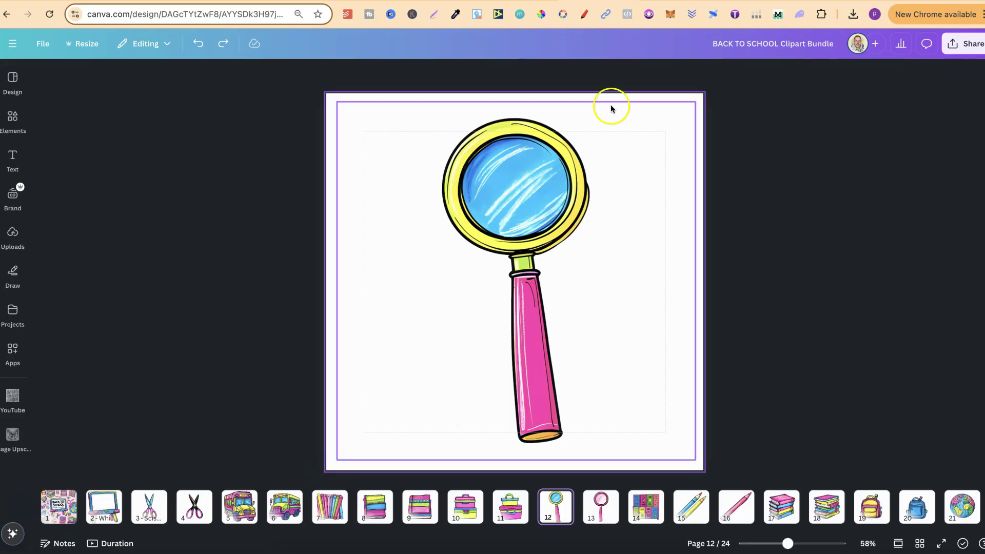
pyautogui.hotkey('ctrl', 'Tab')
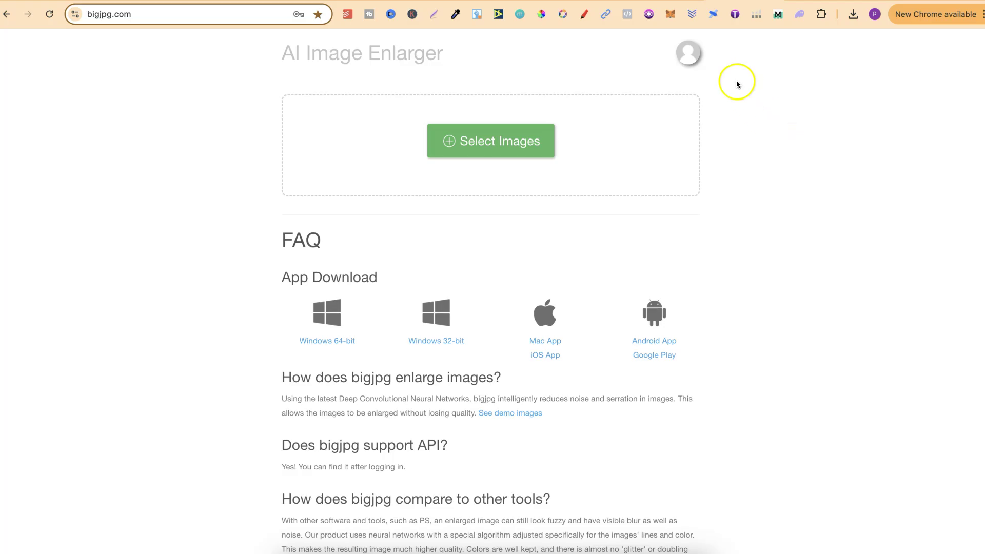
pyautogui.click(690, 58)
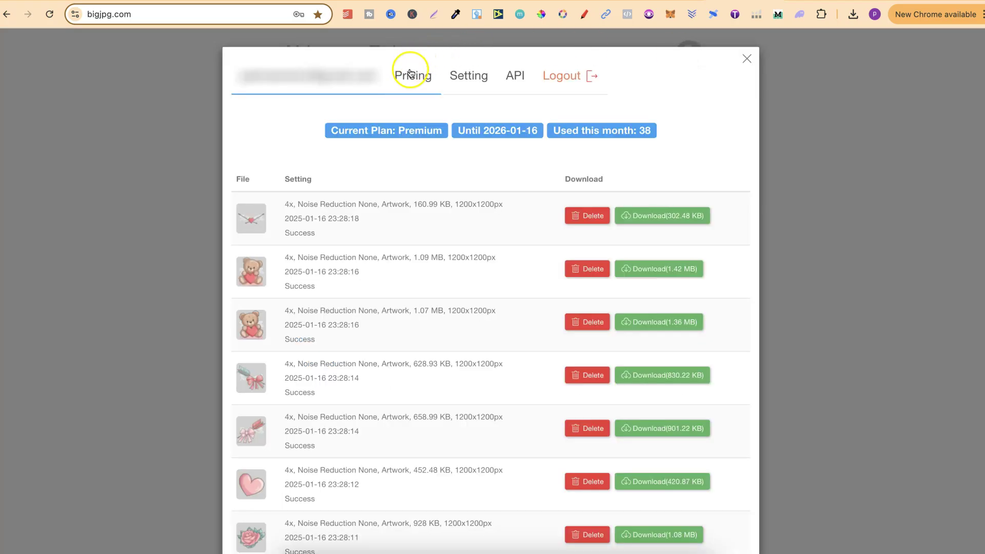
pyautogui.click(410, 74)
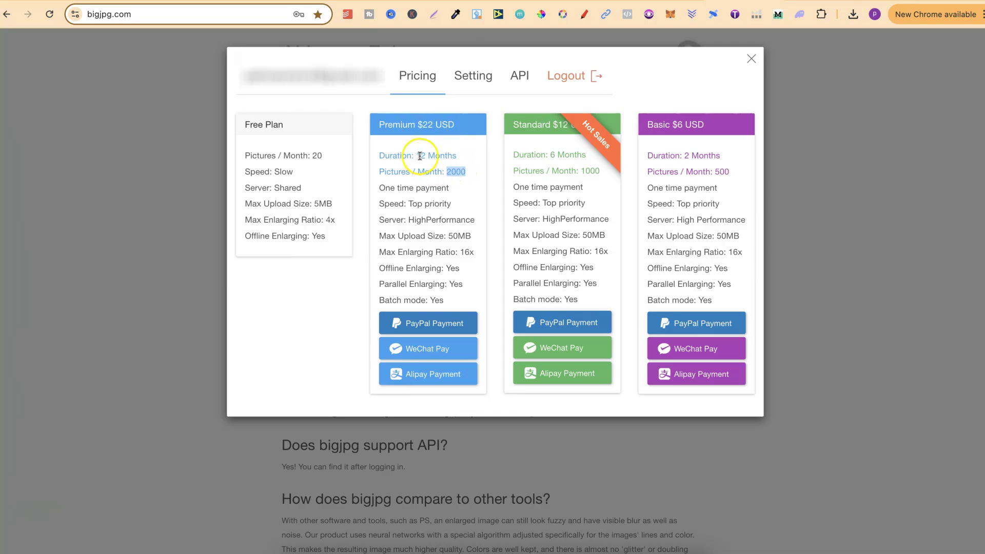
pyautogui.click(462, 172)
pyautogui.moveTo(447, 172); pyautogui.dragTo(466, 172)
pyautogui.click(751, 59)
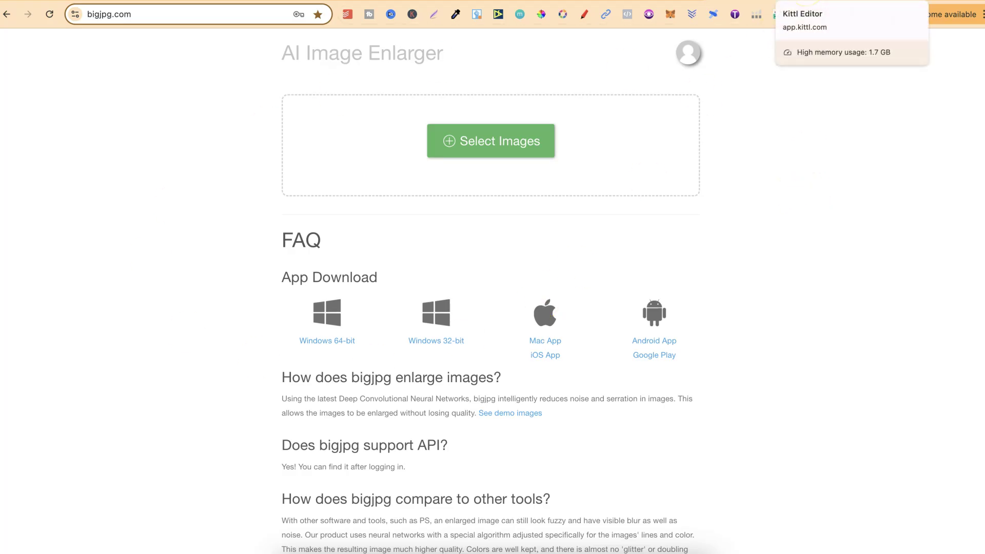
# - Review Kittl's grid of cleaned clipart artboards, then return to Canva's magnifying glass page 12
pyautogui.click(821, 1)
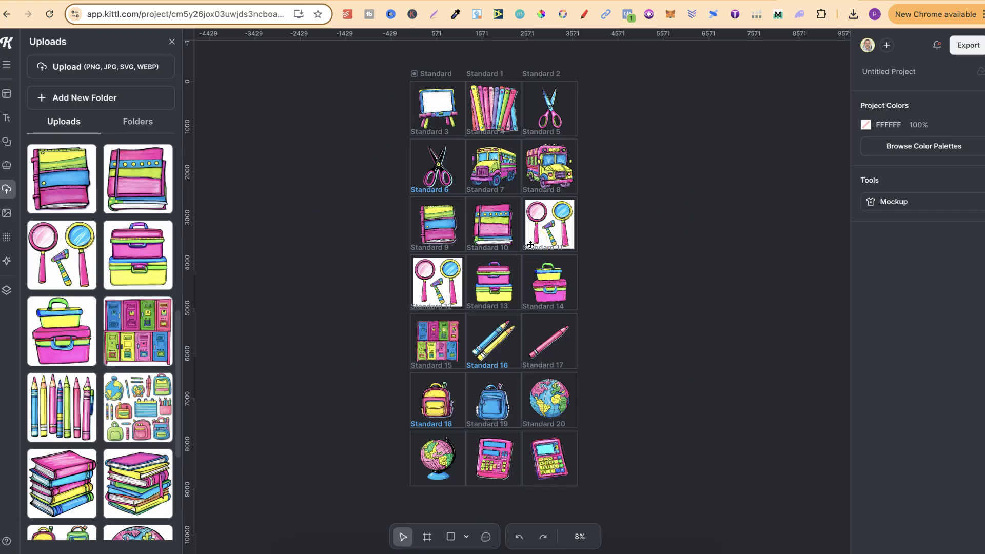
pyautogui.click(578, 1)
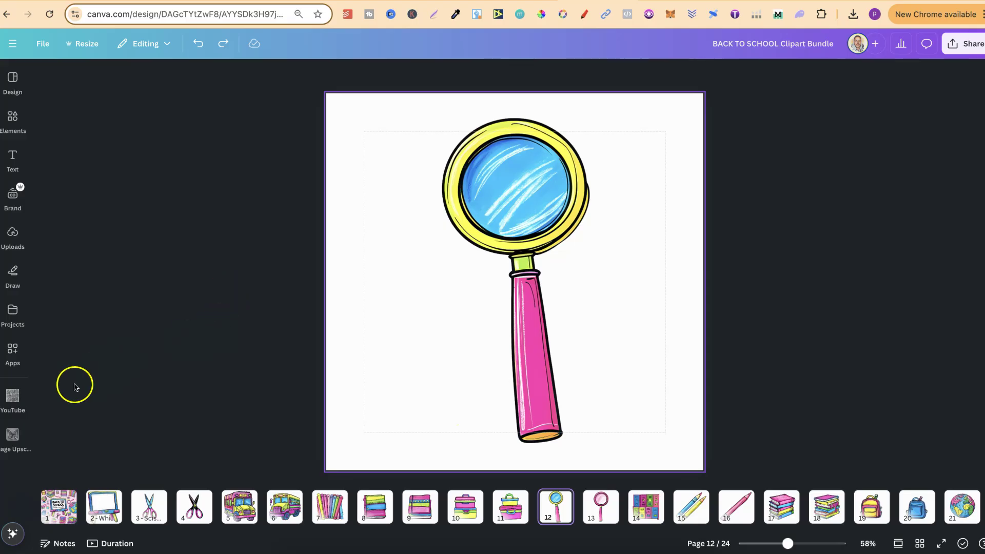
pyautogui.click(12, 393)
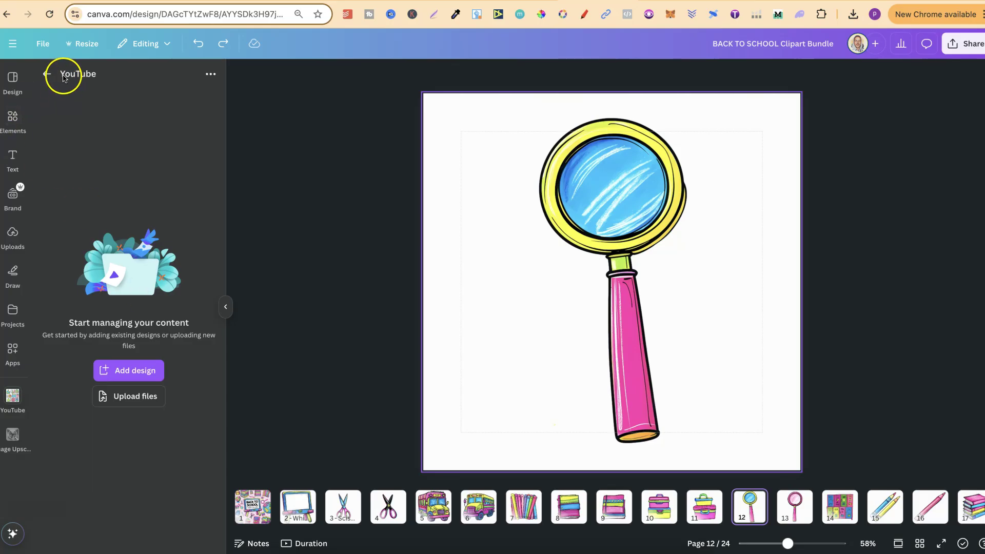
pyautogui.click(210, 74)
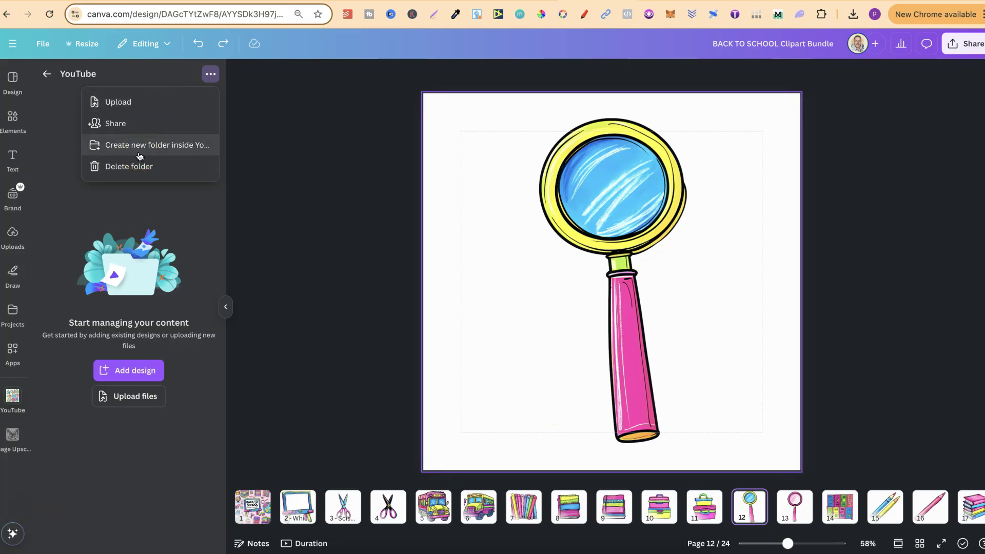
pyautogui.click(284, 233)
pyautogui.click(226, 307)
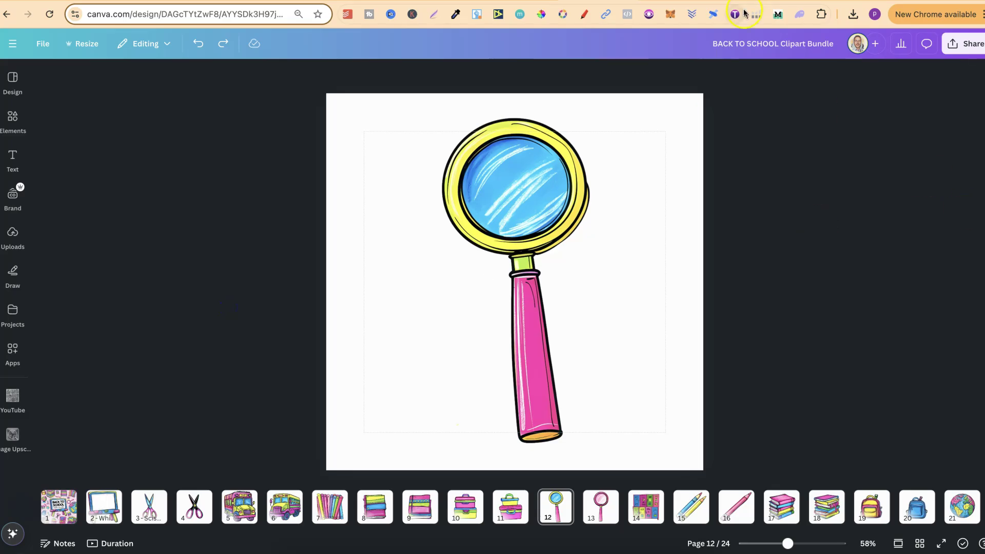
# - Download the Midjourney notebook and calculator images, then go to the bigjpg enlarger
pyautogui.click(745, 13)
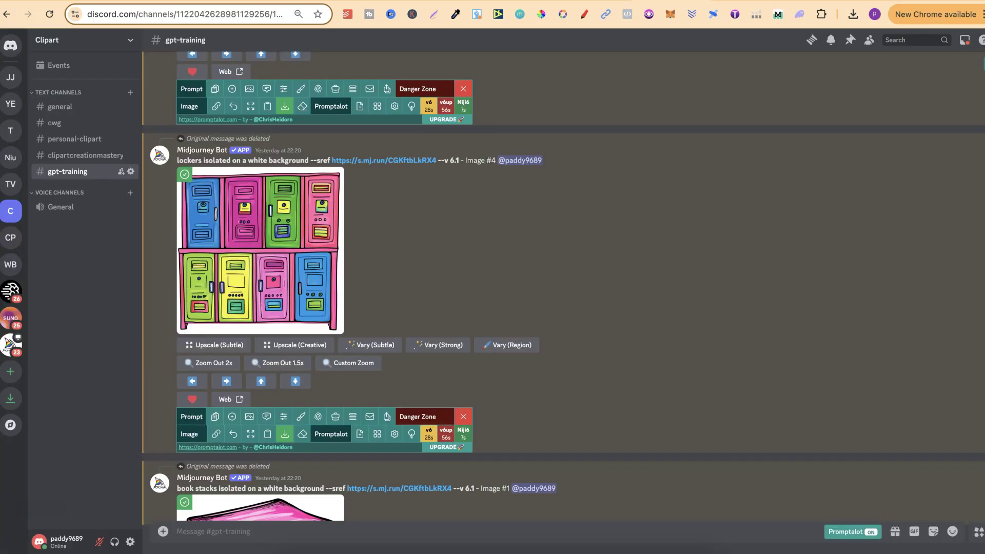
pyautogui.scroll(-10, 677, 274)
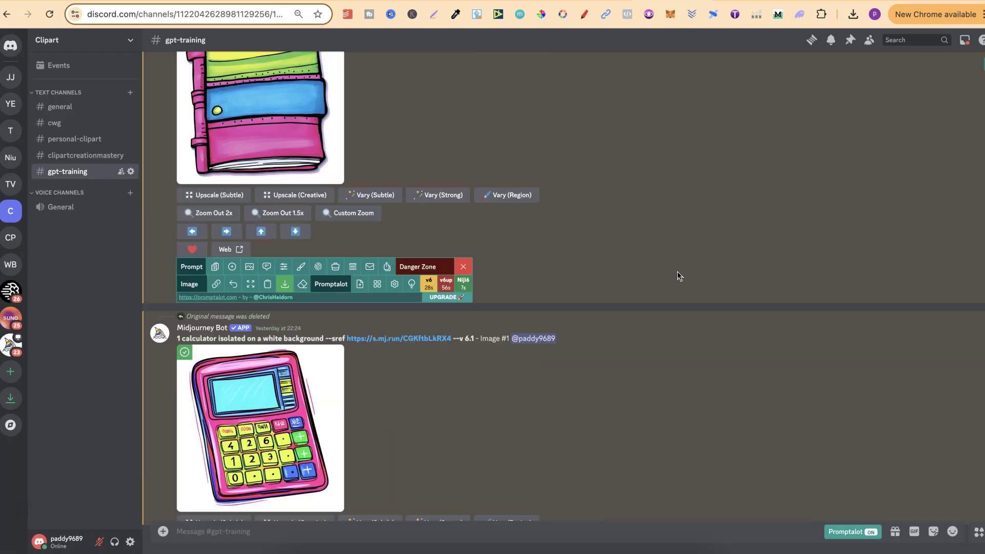
pyautogui.scroll(-10, 677, 276)
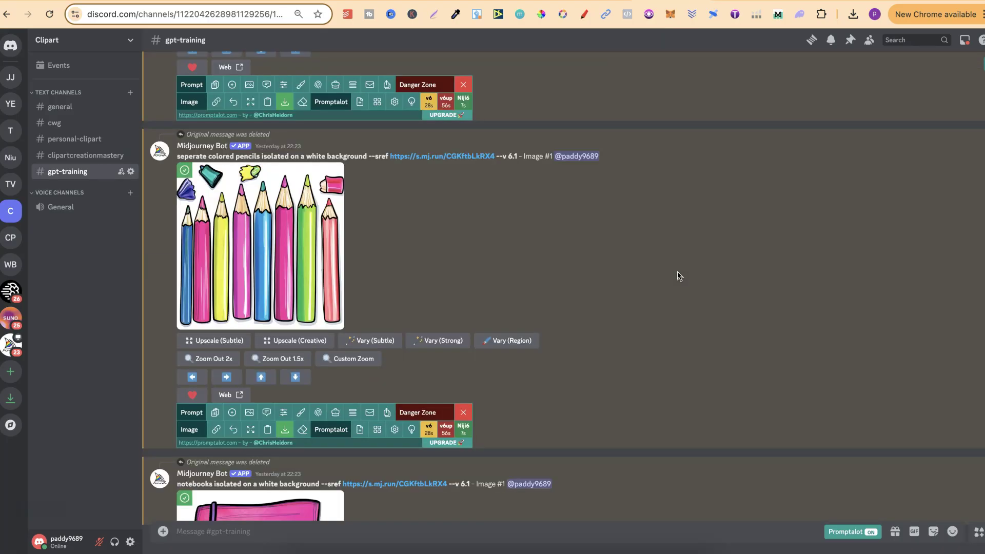
pyautogui.scroll(-10, 677, 276)
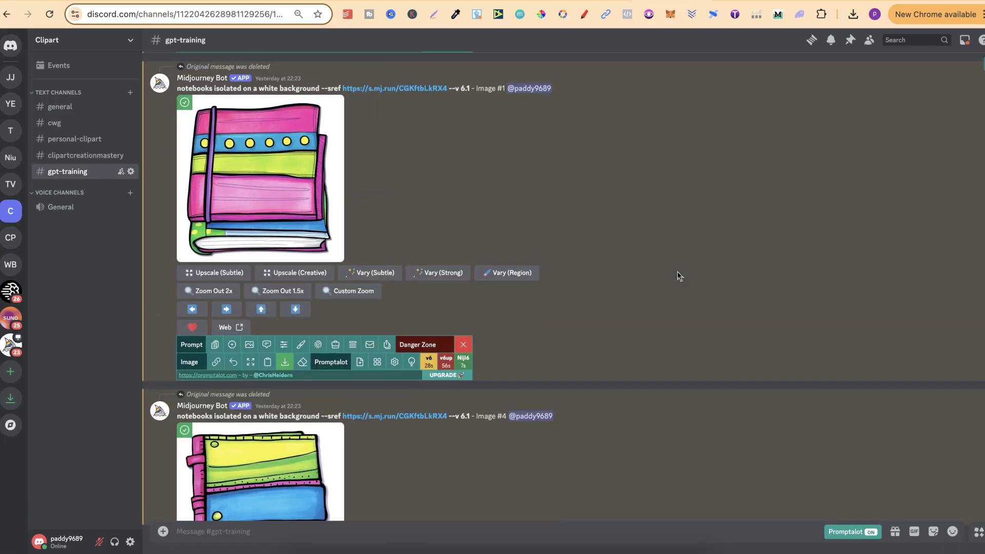
pyautogui.click(285, 361)
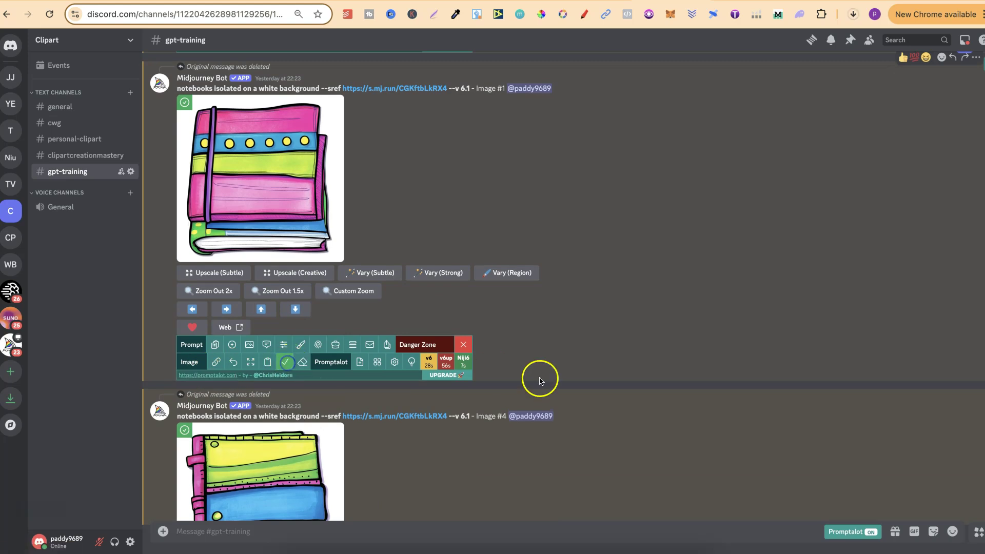
pyautogui.scroll(-10, 540, 379)
pyautogui.click(285, 370)
pyautogui.scroll(-4, 463, 398)
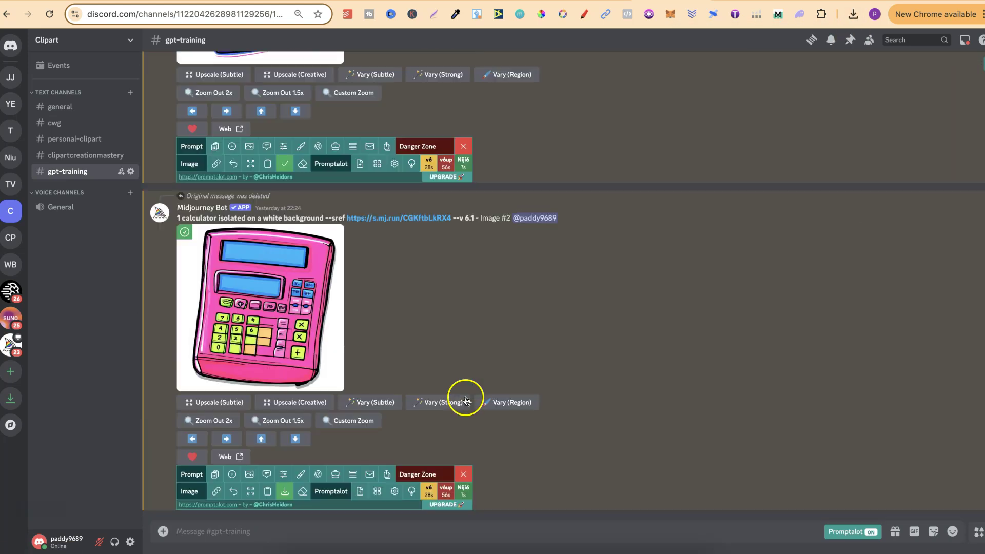
pyautogui.click(284, 492)
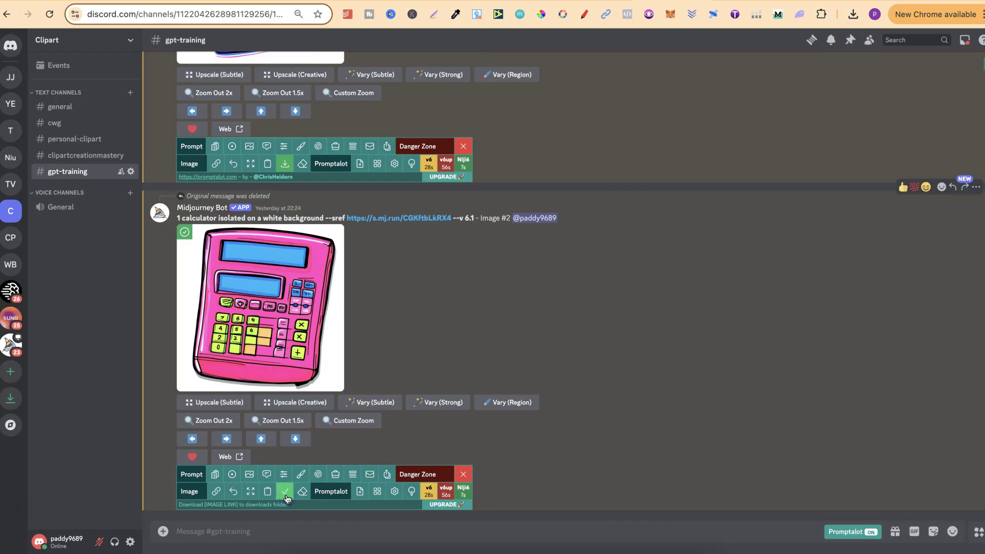
pyautogui.click(675, 353)
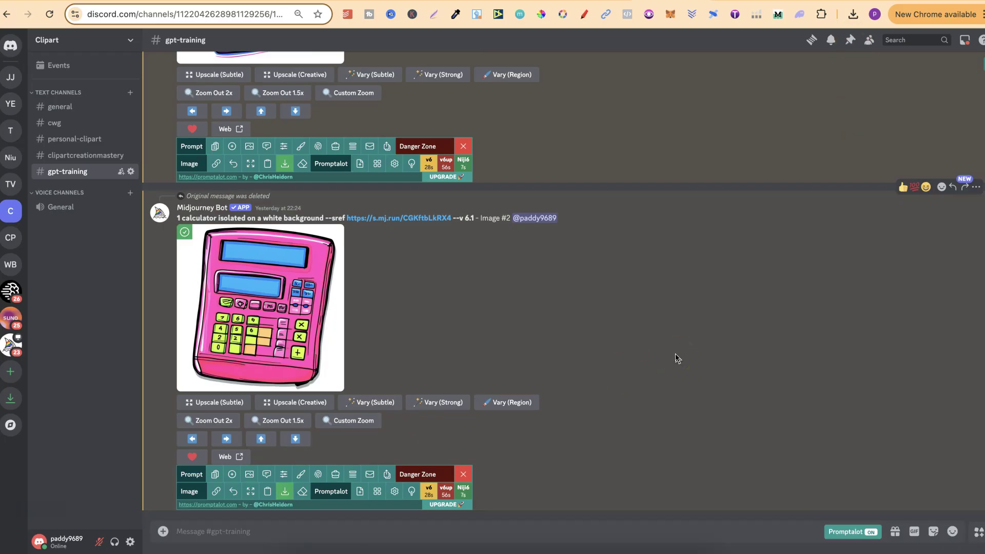
pyautogui.click(688, 287)
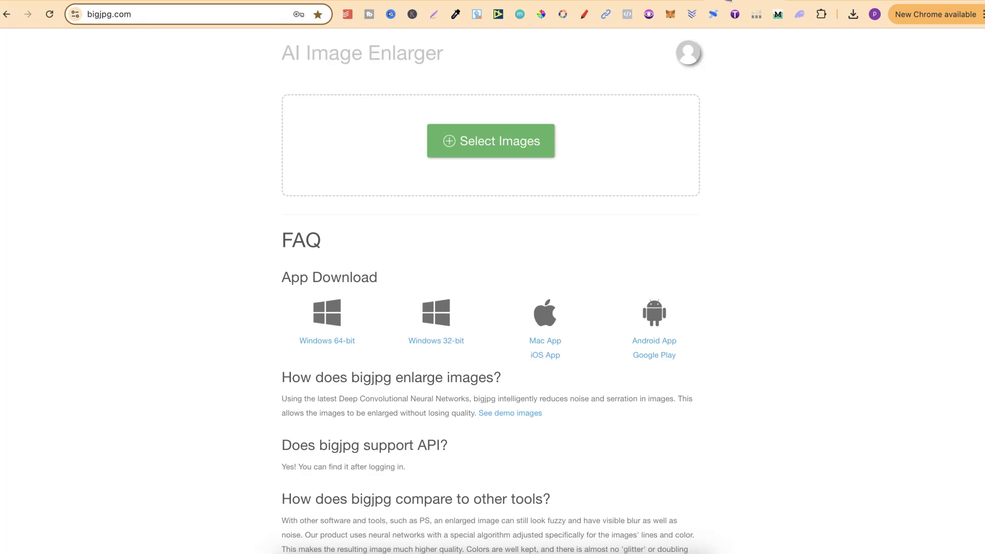
# - Add the four downloaded notebook and calculator PNGs from Downloads to bigjpg's upload area
pyautogui.click(731, 392)
pyautogui.click(289, 551)
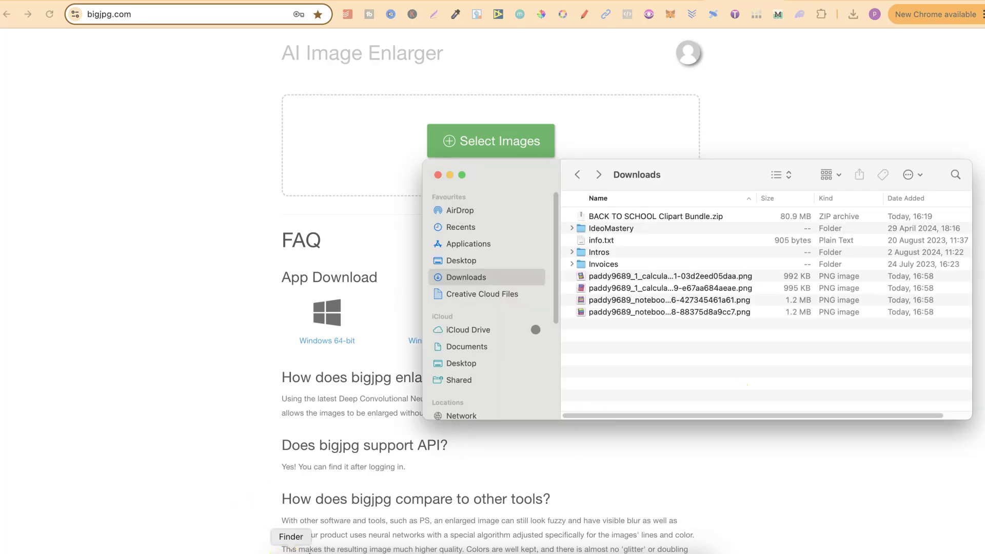
pyautogui.moveTo(568, 273); pyautogui.dragTo(577, 328)
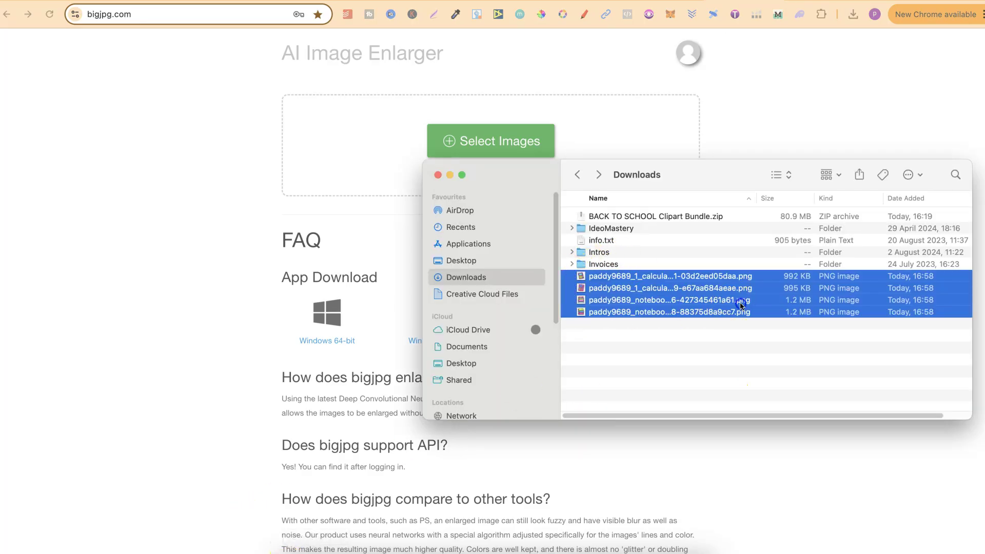
pyautogui.moveTo(738, 303); pyautogui.dragTo(375, 130)
# - Enlarge all four images 4x and download them together as bigjpg.zip
pyautogui.click(374, 258)
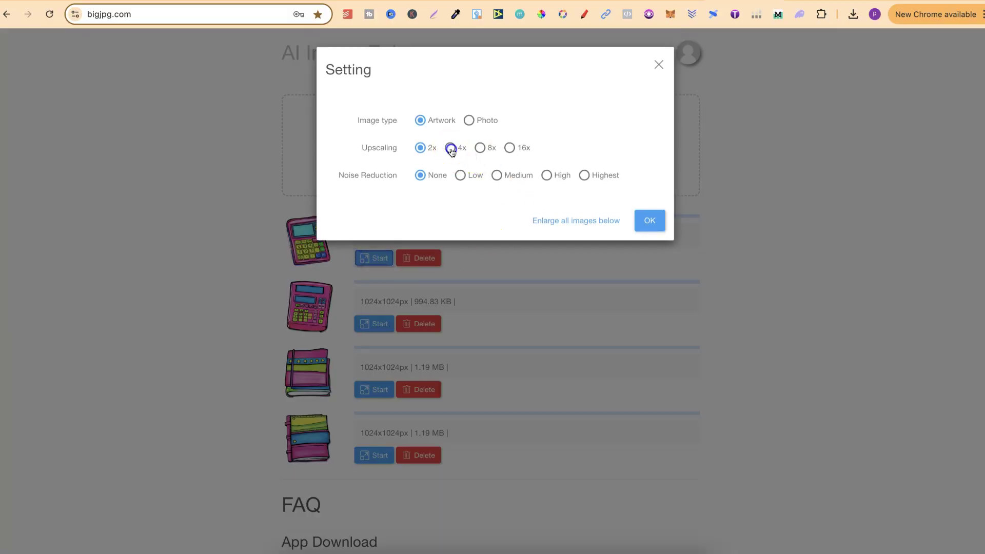
pyautogui.click(450, 148)
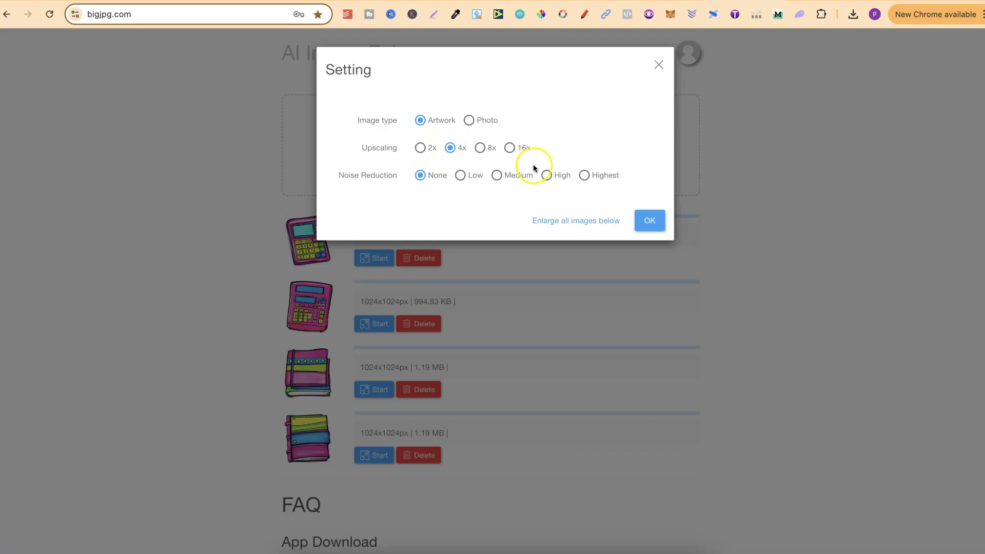
pyautogui.click(602, 220)
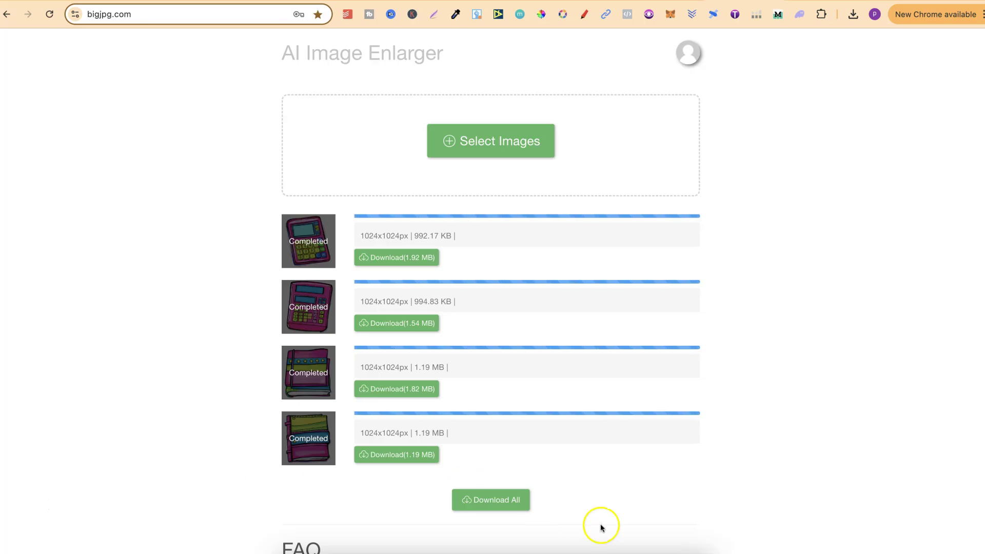
pyautogui.click(503, 502)
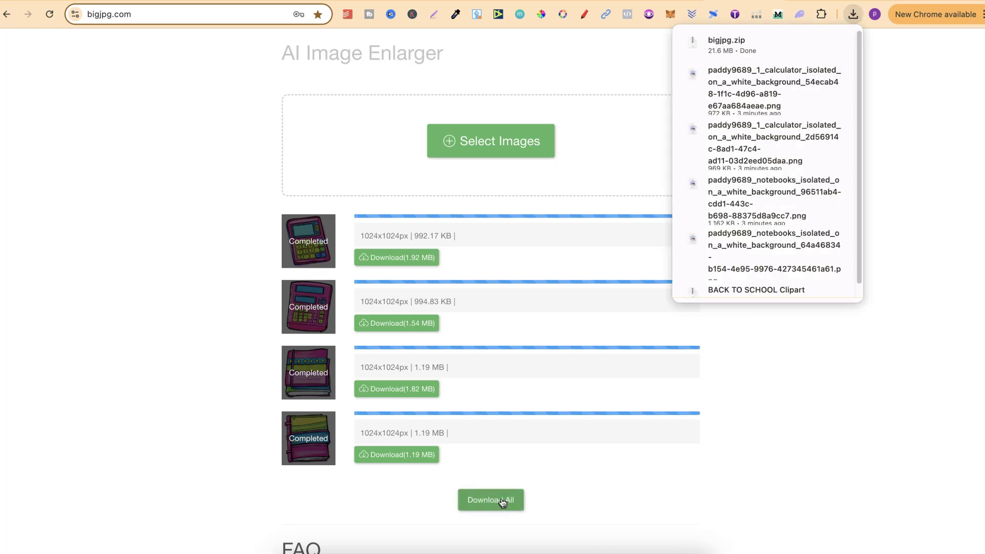
pyautogui.click(889, 3)
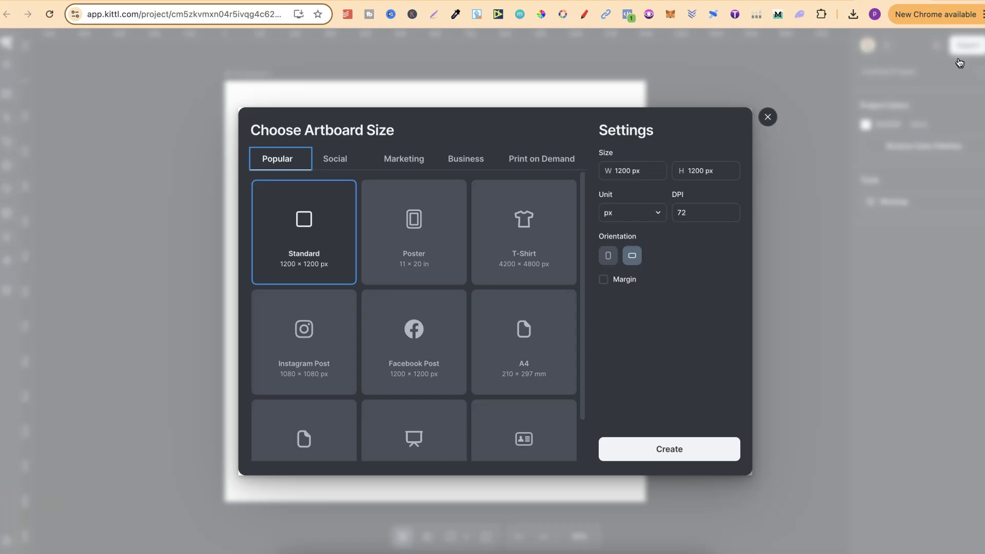
# - Create a new Kittl project with a Standard 1200 × 1200 px artboard
pyautogui.click(45, 510)
pyautogui.click(675, 450)
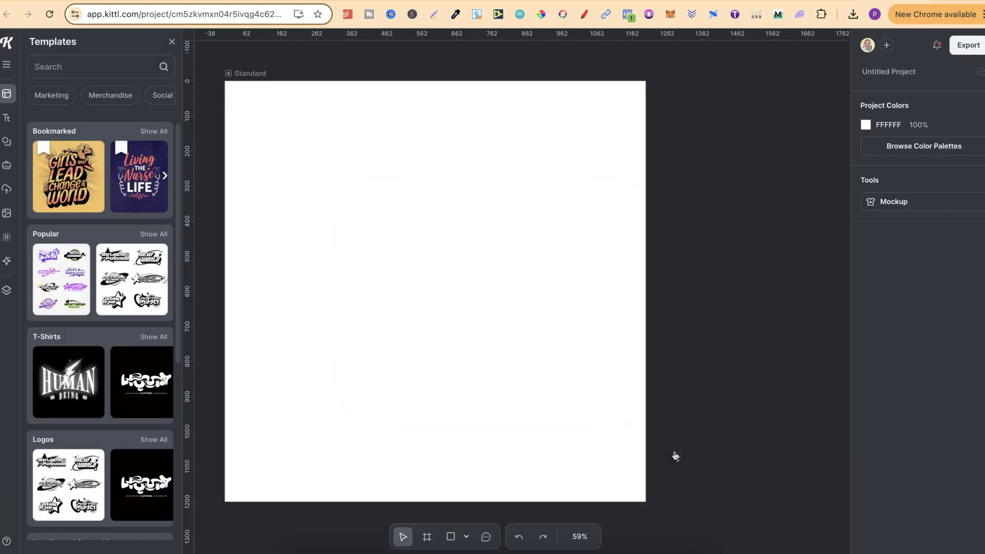
# - Show Kittl's Uploads panel listing earlier clipart like the rose, globe, bus and lockers
pyautogui.click(681, 257)
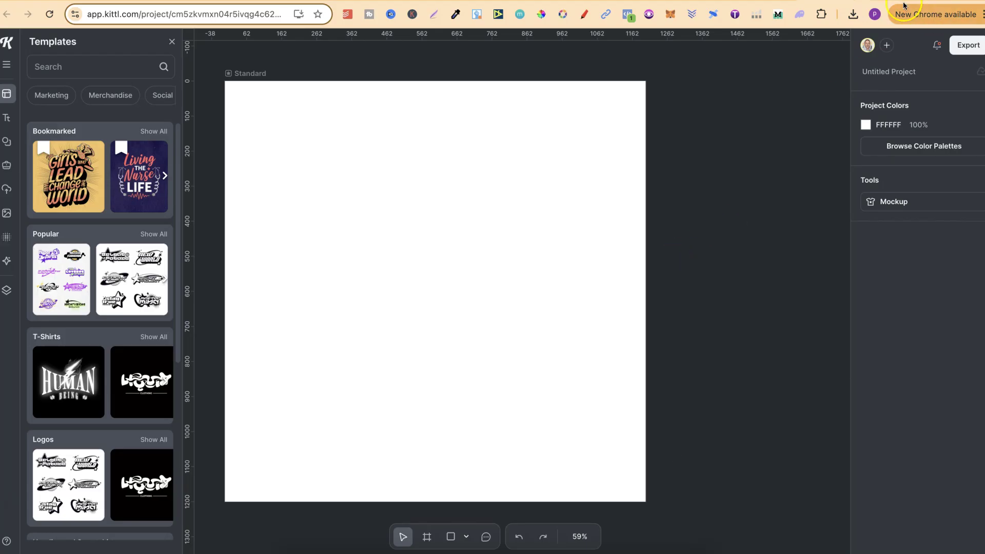
pyautogui.hotkey('ctrl', 'Tab')
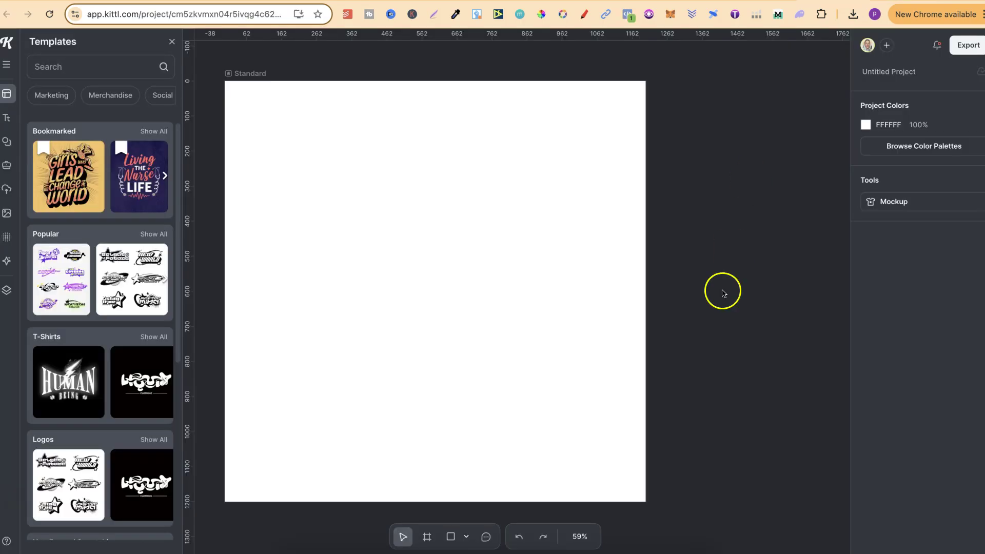
pyautogui.click(7, 191)
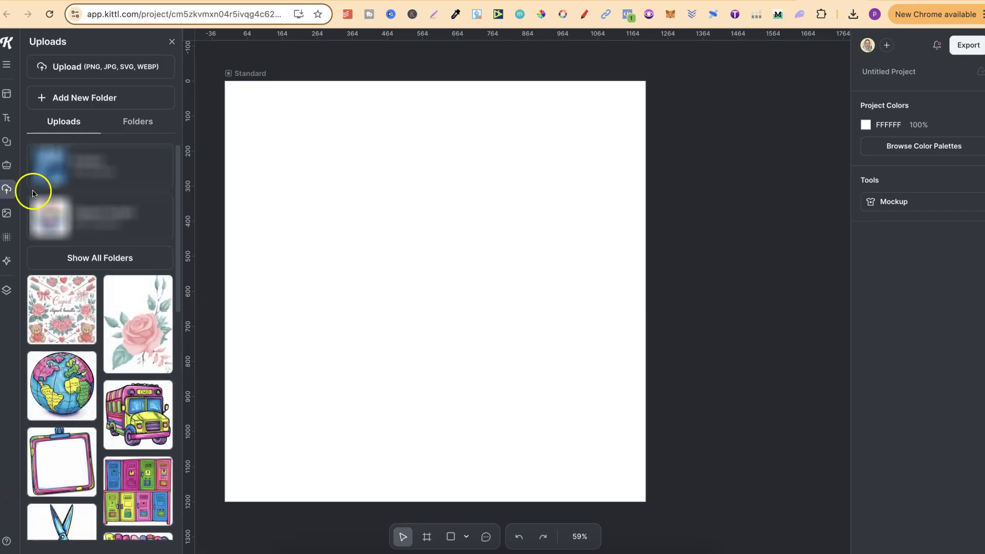
# - Extract bigjpg.zip and upload its four enlarged notebook and calculator PNGs into Kittl
pyautogui.click(852, 14)
pyautogui.click(747, 72)
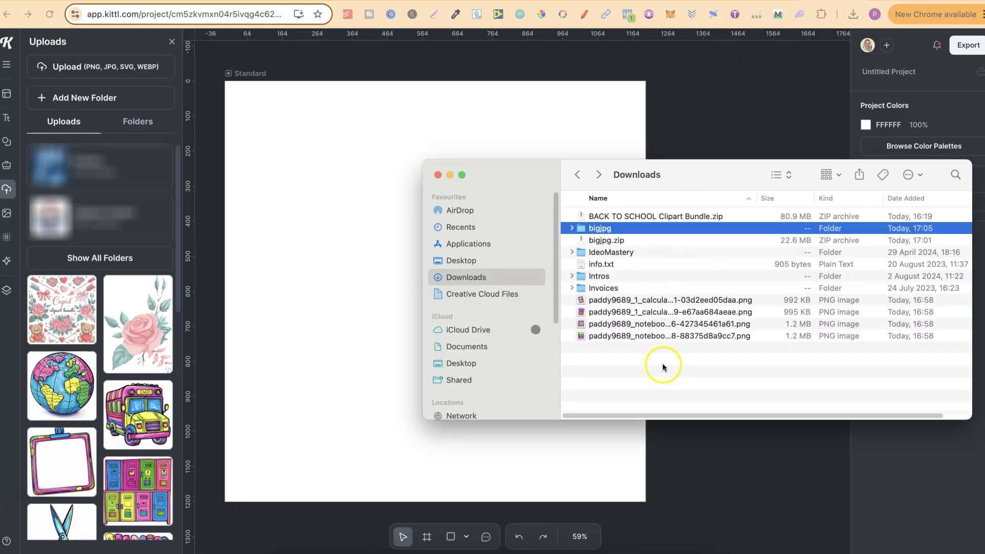
pyautogui.doubleClick(612, 229)
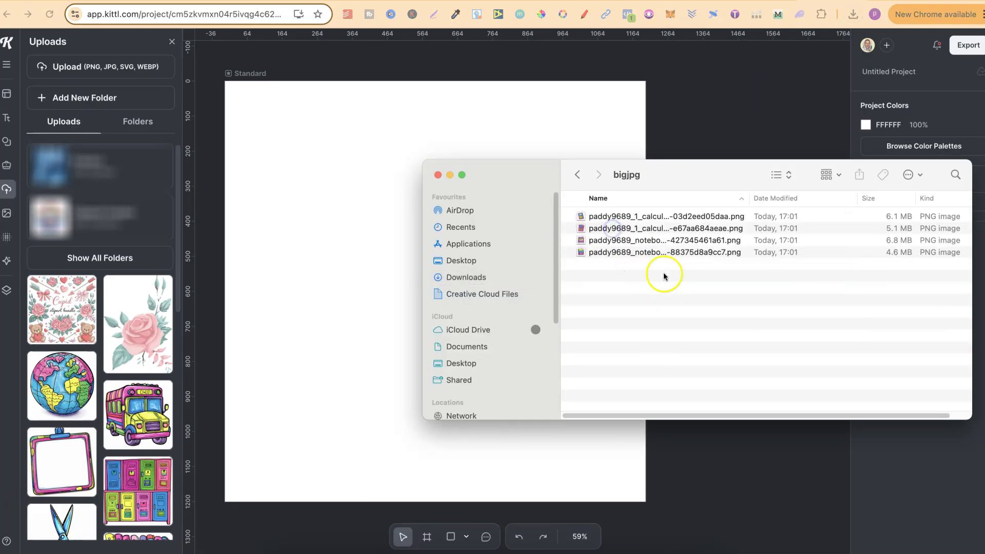
pyautogui.moveTo(650, 263); pyautogui.dragTo(378, 246)
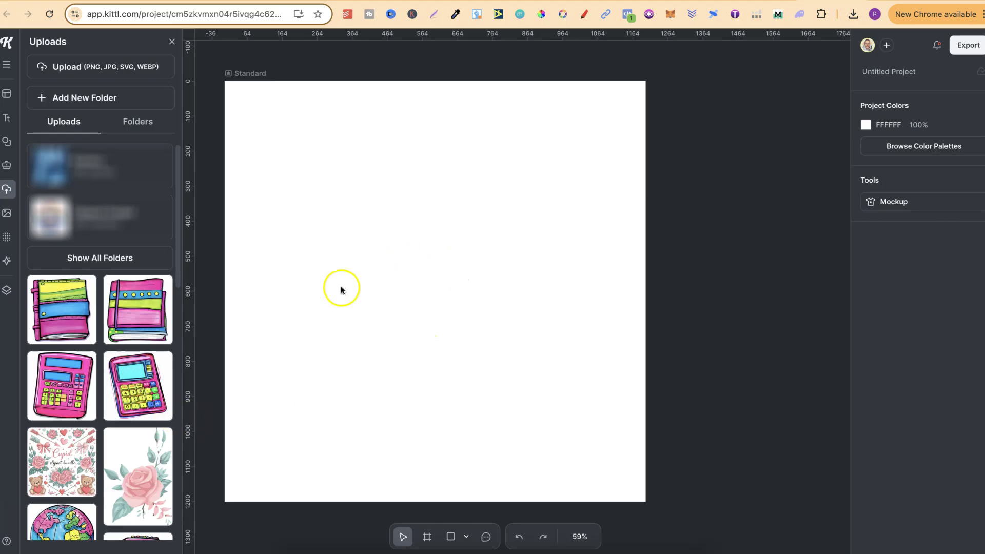
# - Set the Standard artboard's white background fill to 0% opacity
pyautogui.click(248, 75)
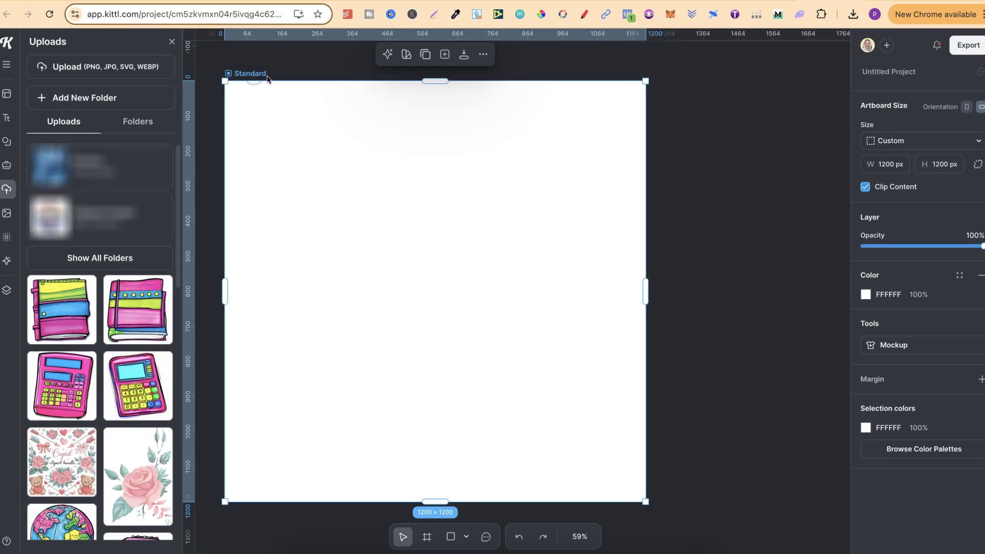
pyautogui.click(865, 295)
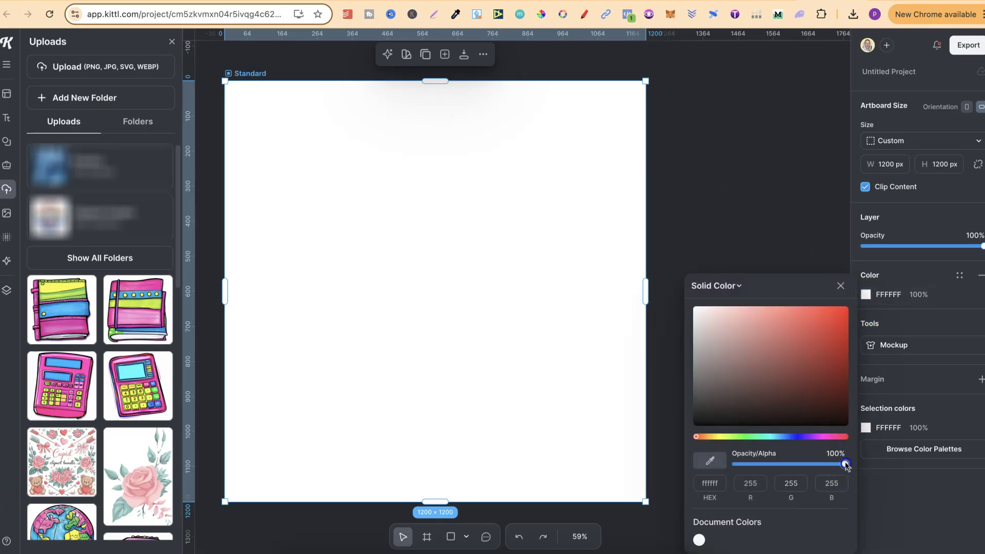
pyautogui.moveTo(845, 465); pyautogui.dragTo(735, 465)
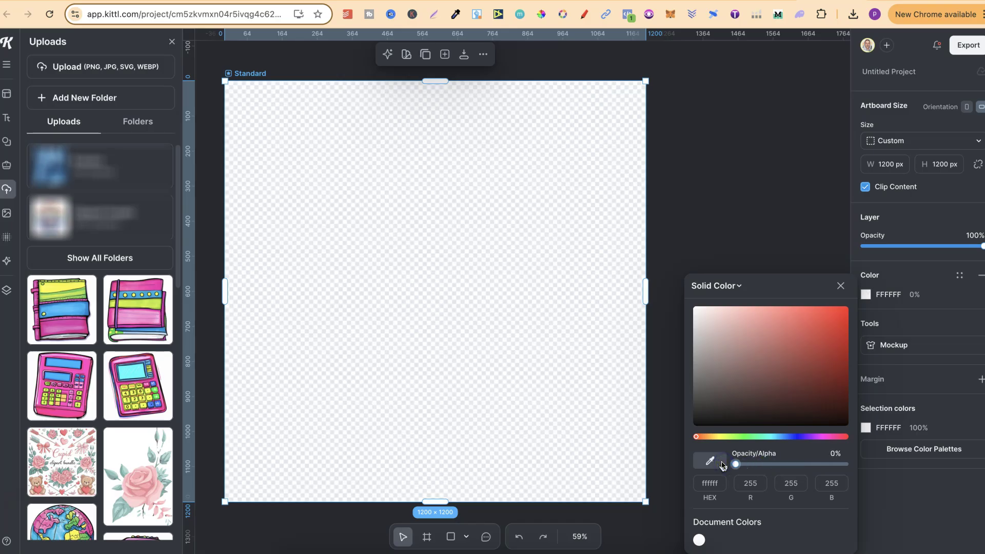
pyautogui.click(692, 184)
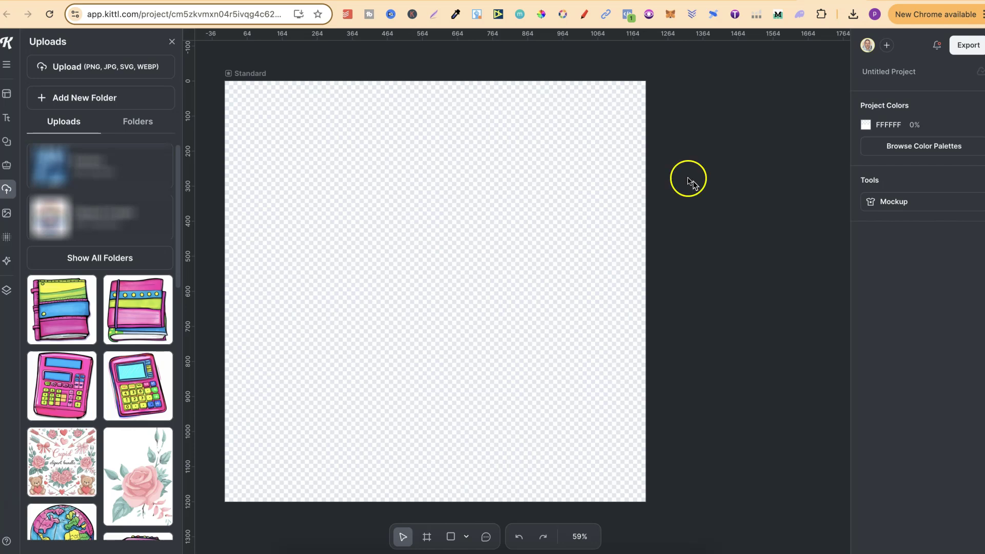
# - Duplicate the Standard artboard, place the copy beside the first, and fit all content in view
pyautogui.click(257, 73)
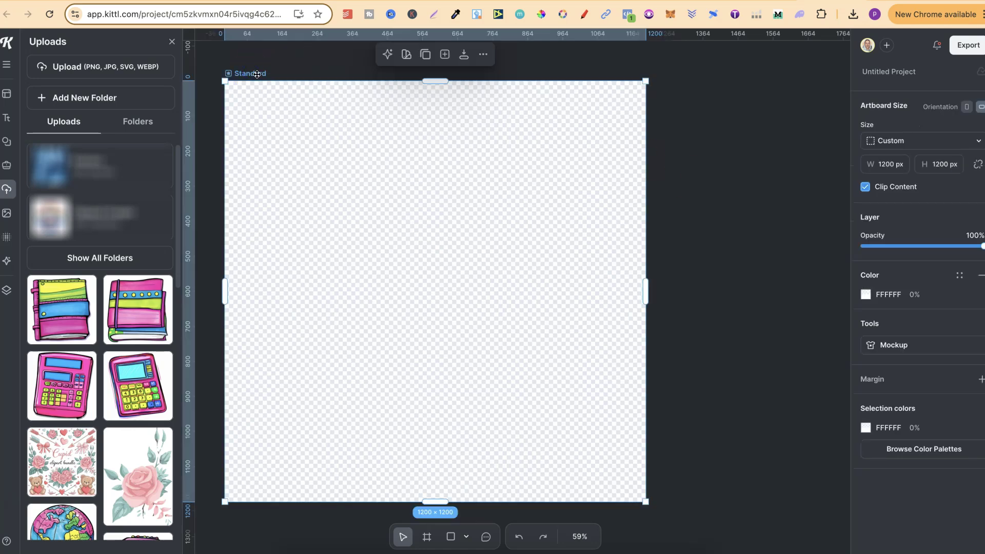
pyautogui.click(425, 55)
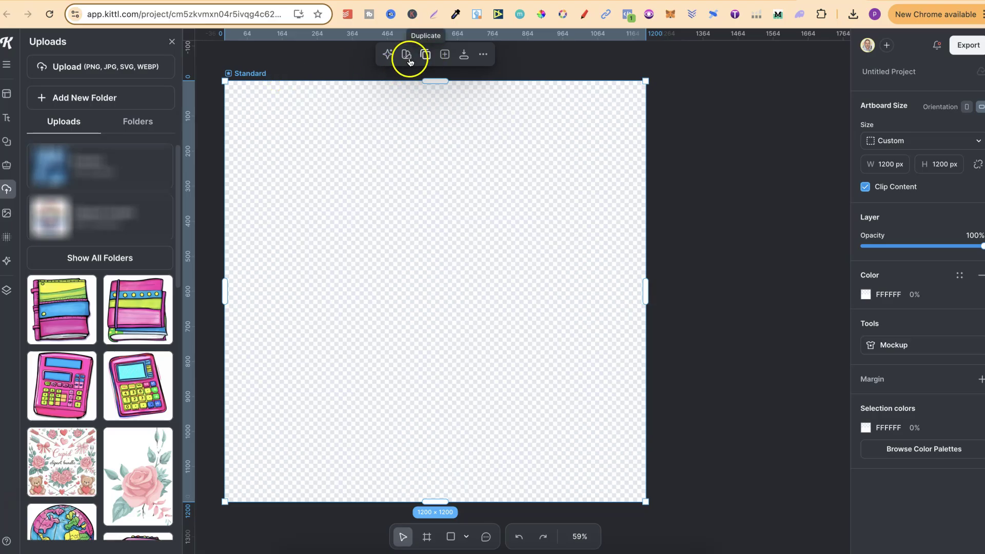
pyautogui.click(256, 74)
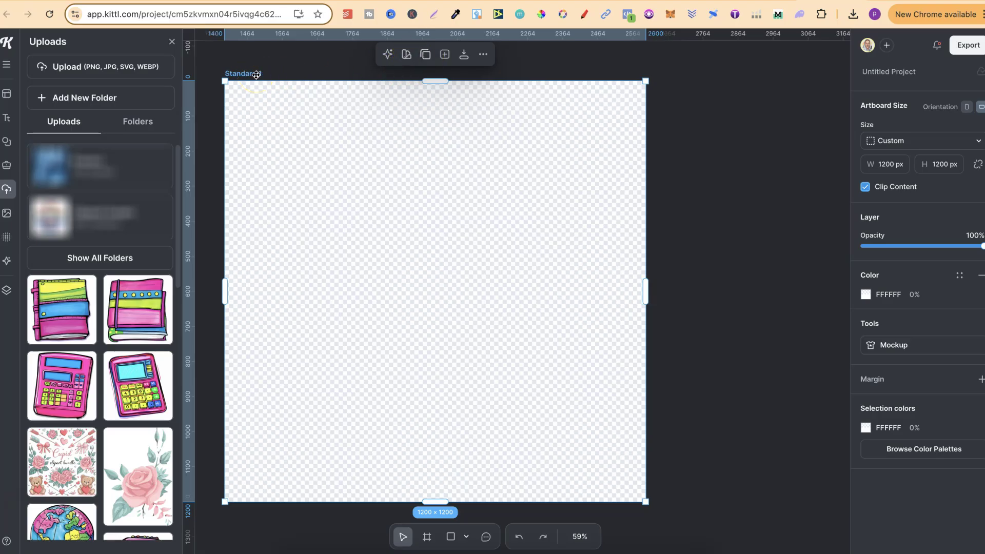
pyautogui.moveTo(256, 75); pyautogui.dragTo(282, 75)
pyautogui.moveTo(532, 127); pyautogui.dragTo(434, 126)
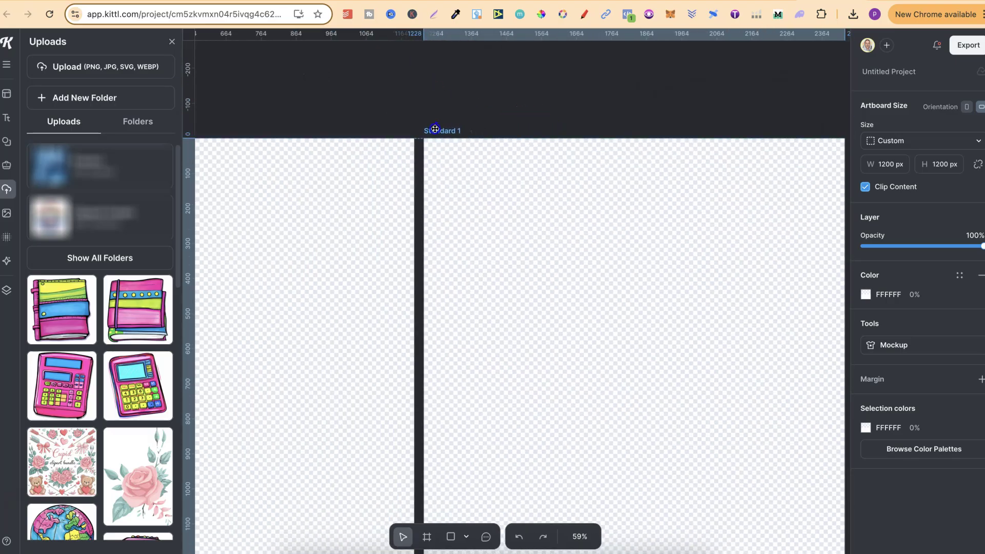
pyautogui.click(580, 537)
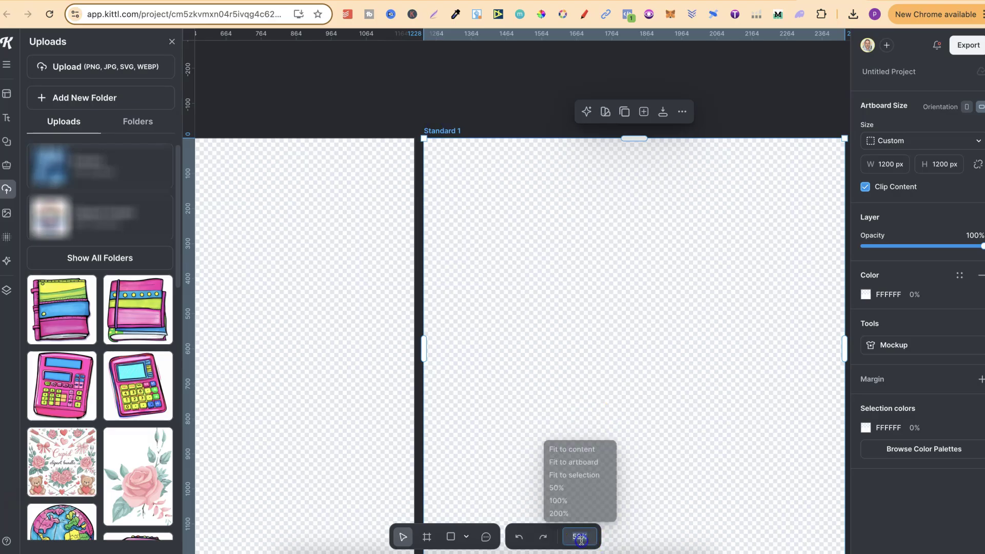
pyautogui.click(590, 449)
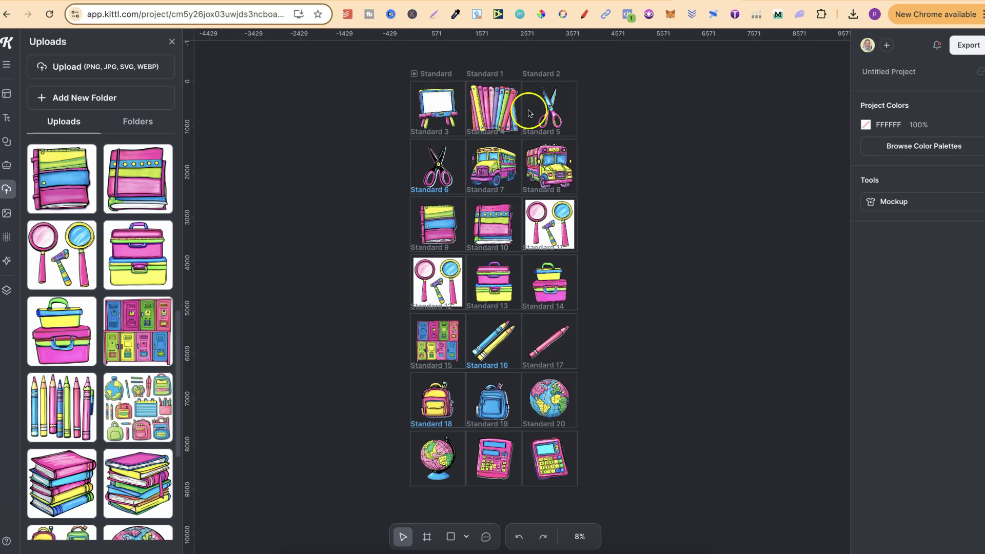
# - Zoom to fit the artboard and pan until the Standard 8 magnifier-and-hammer artboard is centred
pyautogui.click(557, 288)
pyautogui.click(564, 464)
pyautogui.click(578, 536)
pyautogui.click(590, 459)
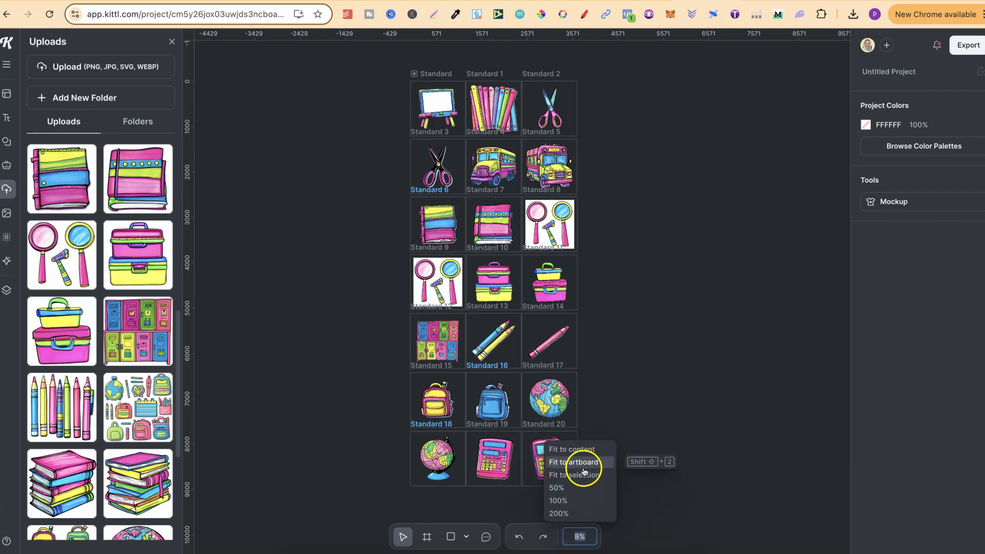
pyautogui.click(590, 462)
pyautogui.hscroll(-3, 698, 314)
pyautogui.scroll(2, 699, 314)
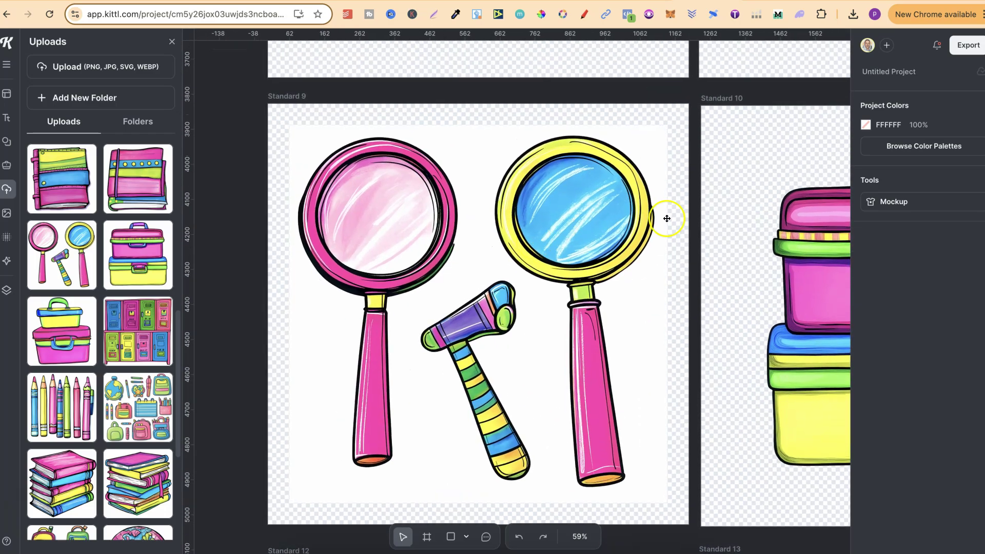
pyautogui.hscroll(10, 686, 213)
pyautogui.scroll(5, 686, 213)
pyautogui.hscroll(5, 687, 217)
pyautogui.scroll(4, 687, 217)
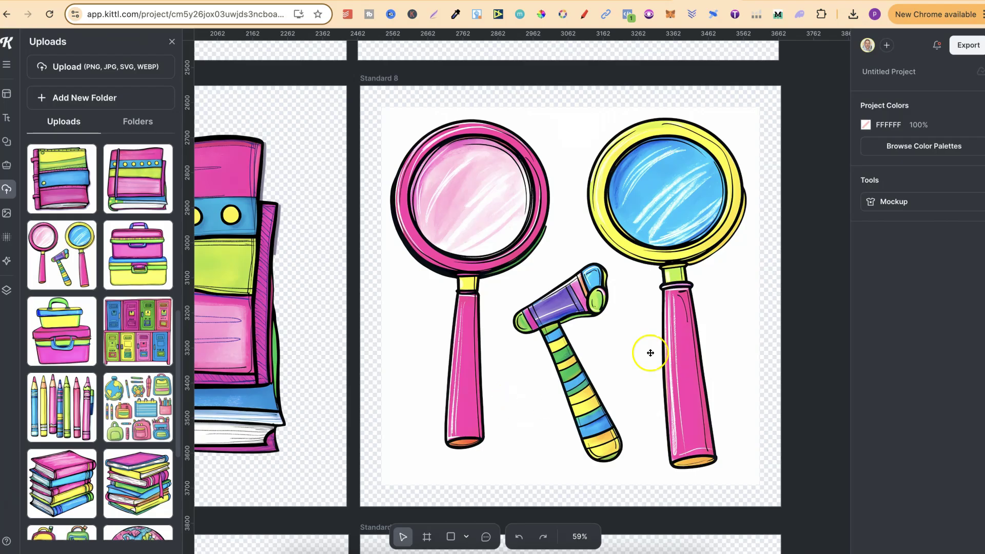
pyautogui.scroll(-10, 521, 200)
pyautogui.hscroll(-10, 521, 200)
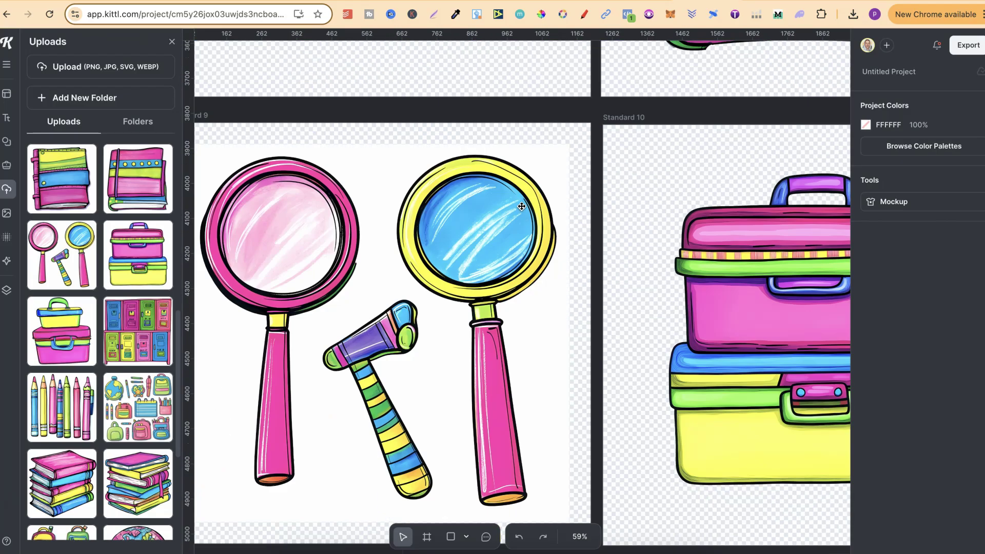
pyautogui.scroll(10, 556, 241)
pyautogui.hscroll(10, 557, 241)
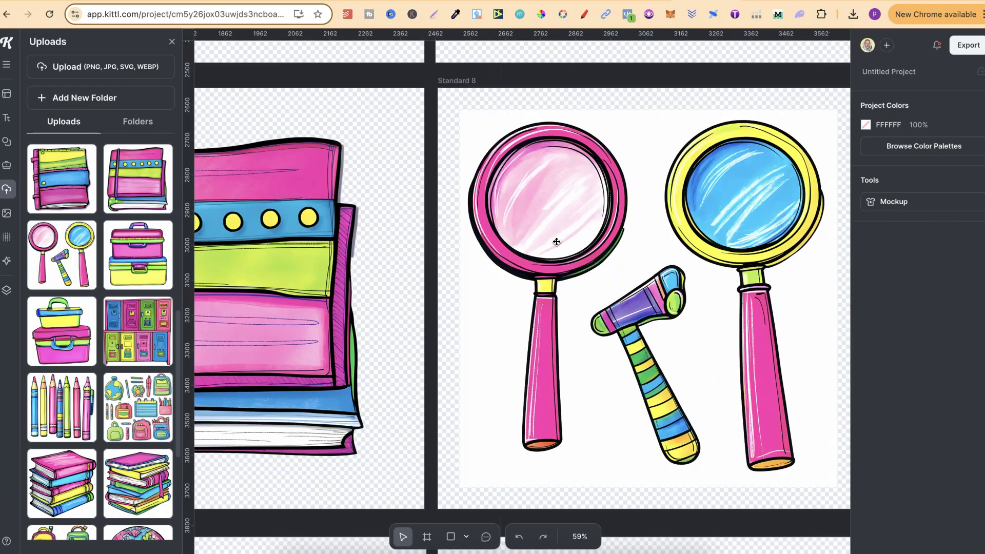
pyautogui.hscroll(3, 557, 241)
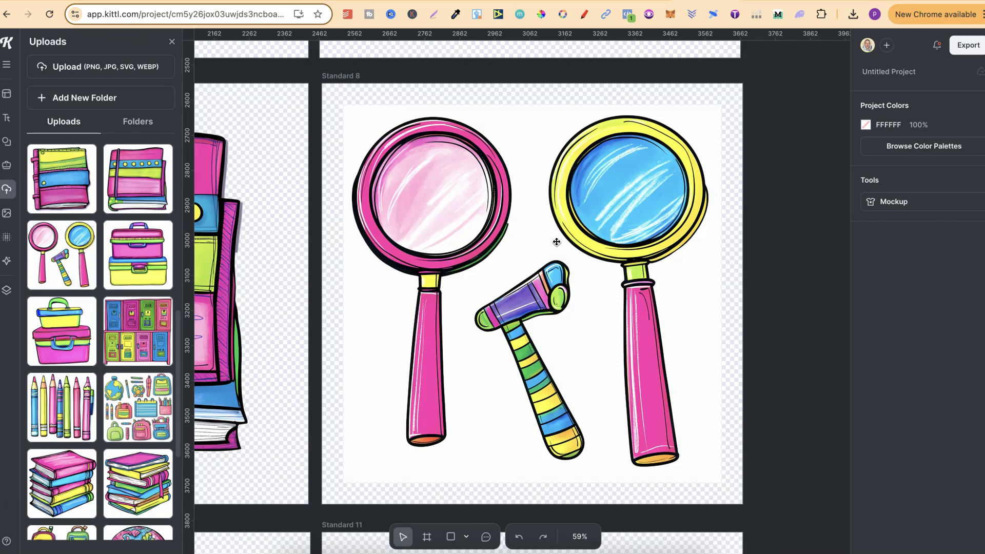
# - Remove the white background from the magnifying glasses and hammer image on Standard 8
pyautogui.click(560, 475)
pyautogui.click(553, 359)
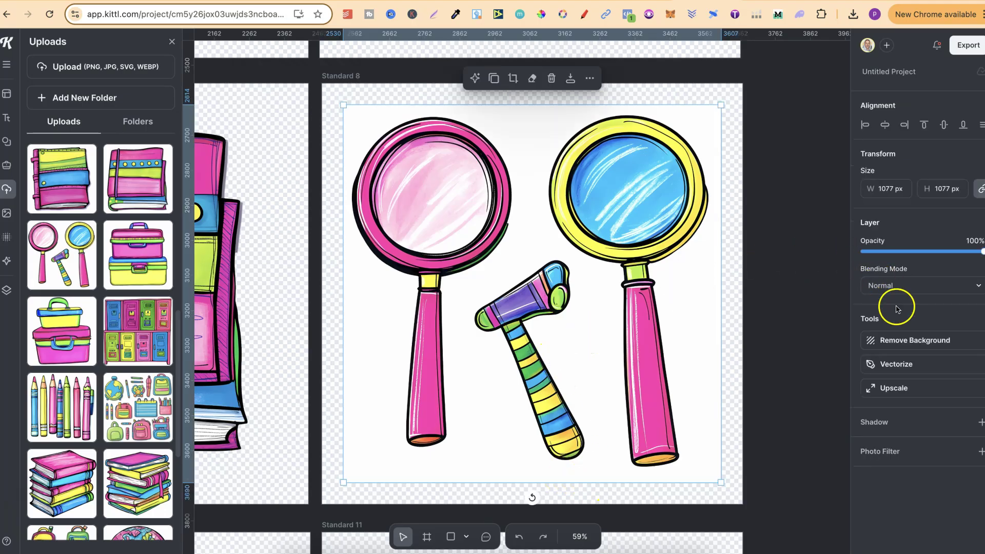
pyautogui.click(898, 340)
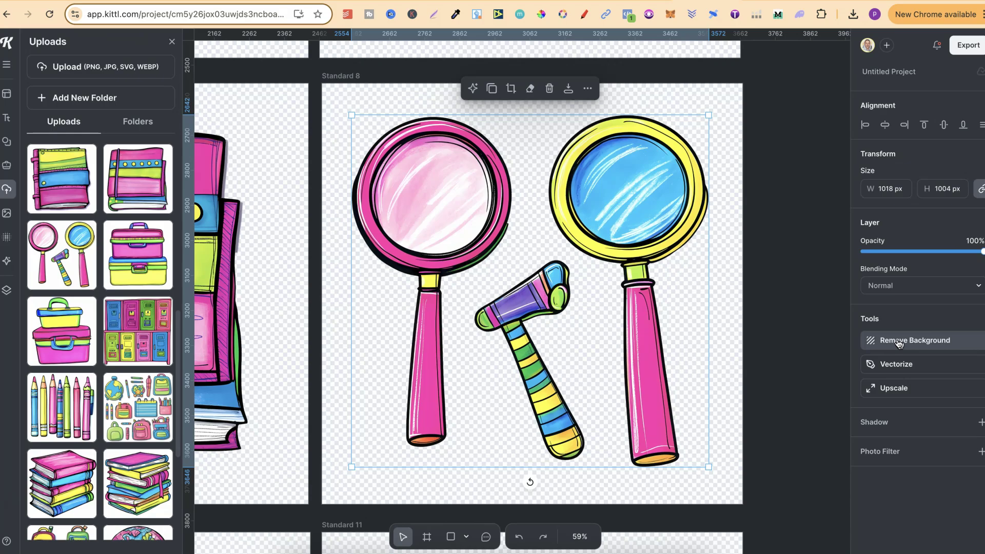
pyautogui.click(897, 342)
pyautogui.doubleClick(653, 225)
# - Crop the Standard 8 image to the pink magnifying glass and move it toward the artboard centre
pyautogui.click(764, 244)
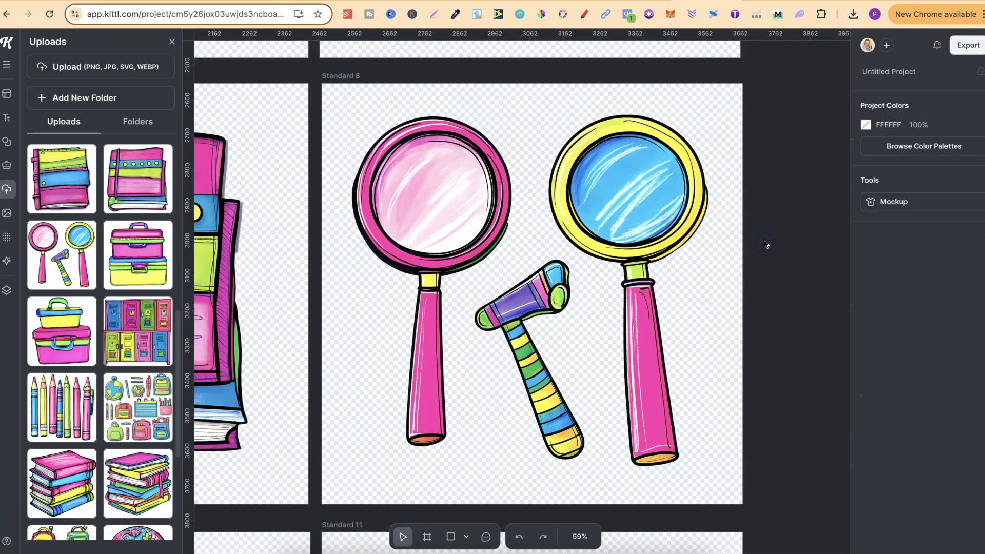
pyautogui.click(616, 202)
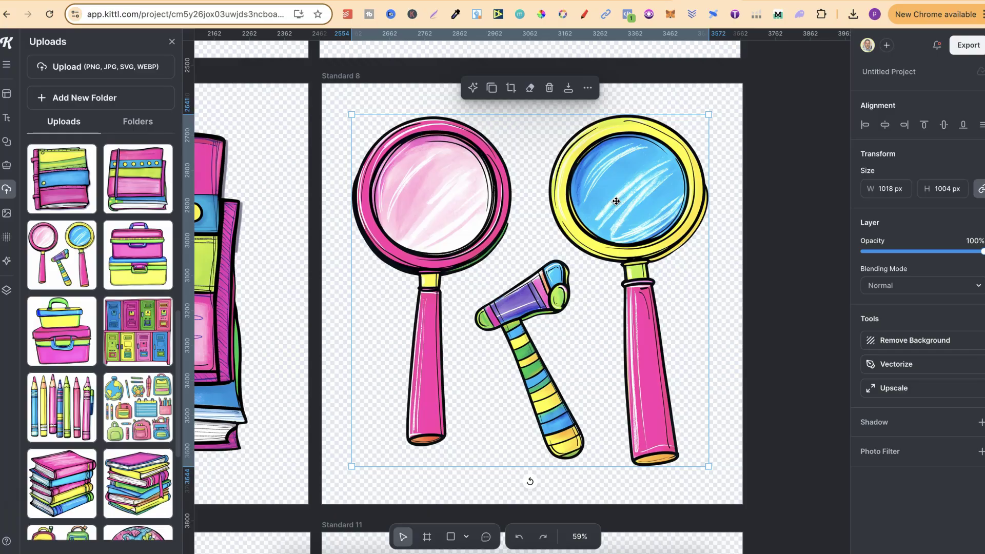
pyautogui.doubleClick(615, 201)
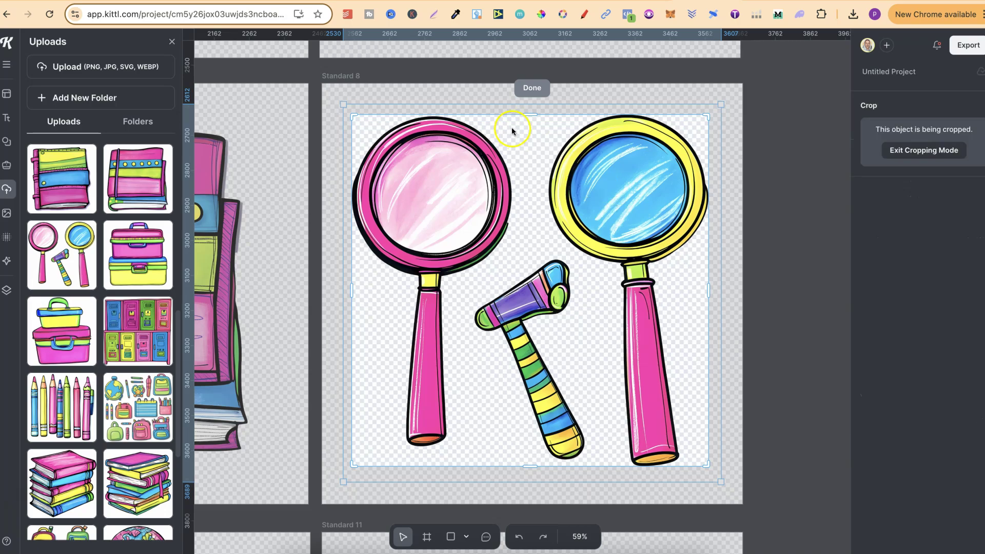
pyautogui.moveTo(708, 286); pyautogui.dragTo(523, 284)
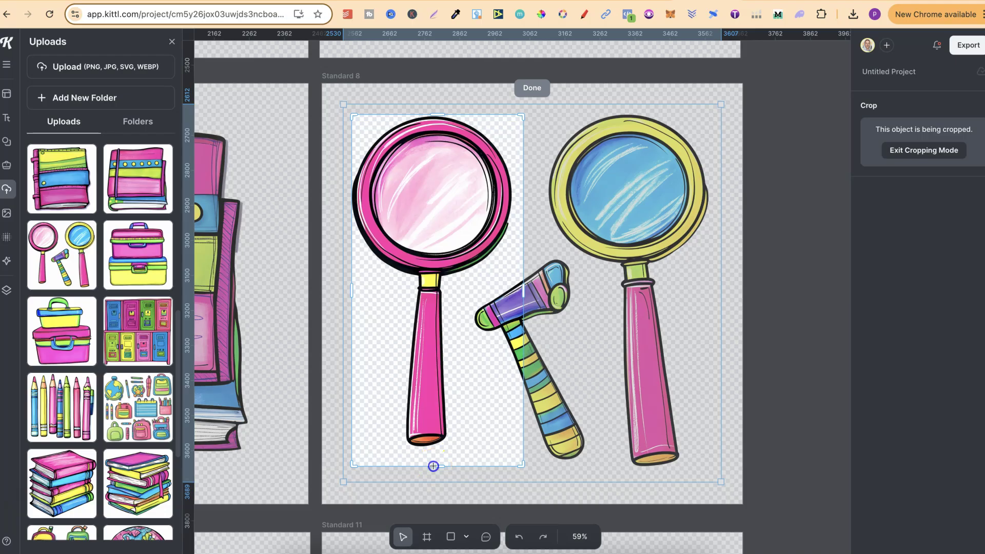
pyautogui.moveTo(434, 465); pyautogui.dragTo(433, 454)
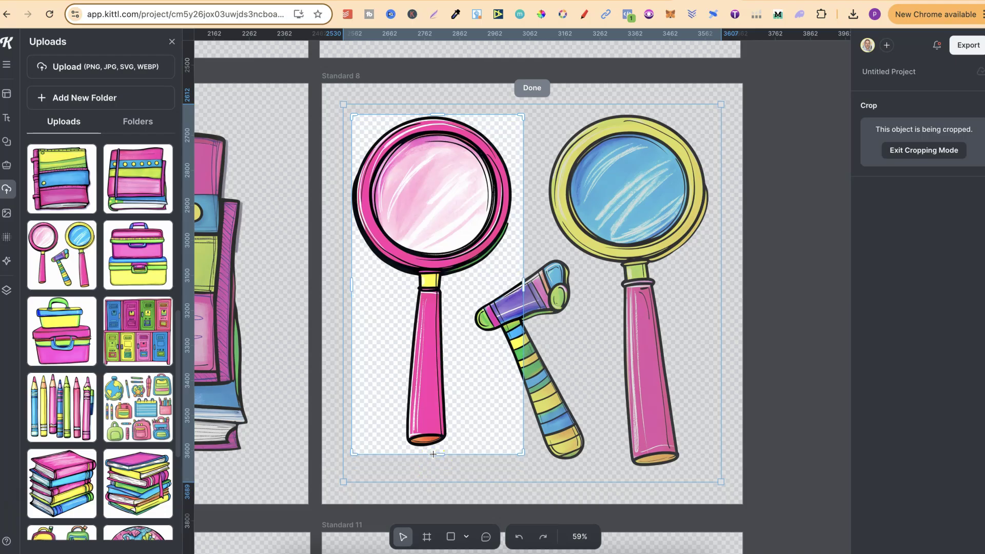
pyautogui.click(532, 88)
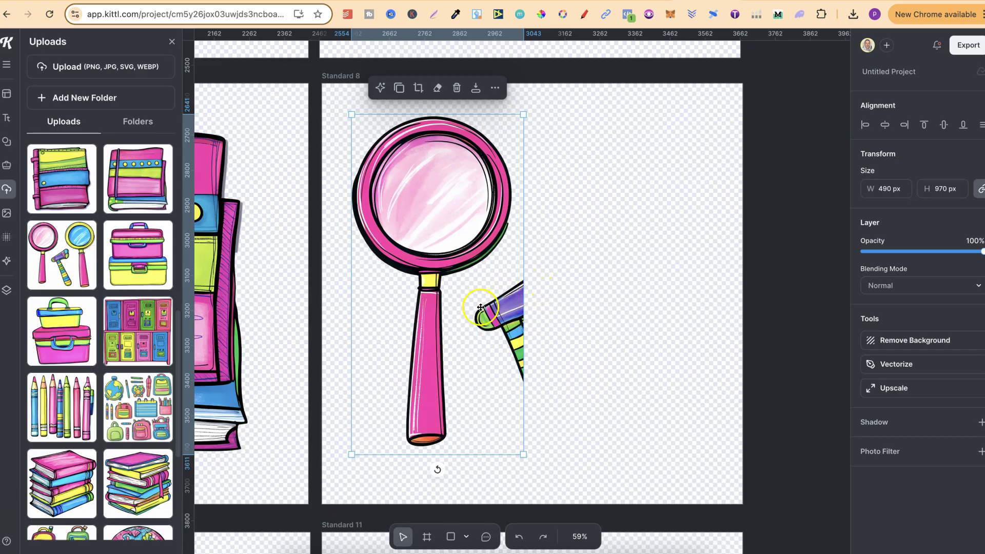
pyautogui.moveTo(466, 184); pyautogui.dragTo(545, 204)
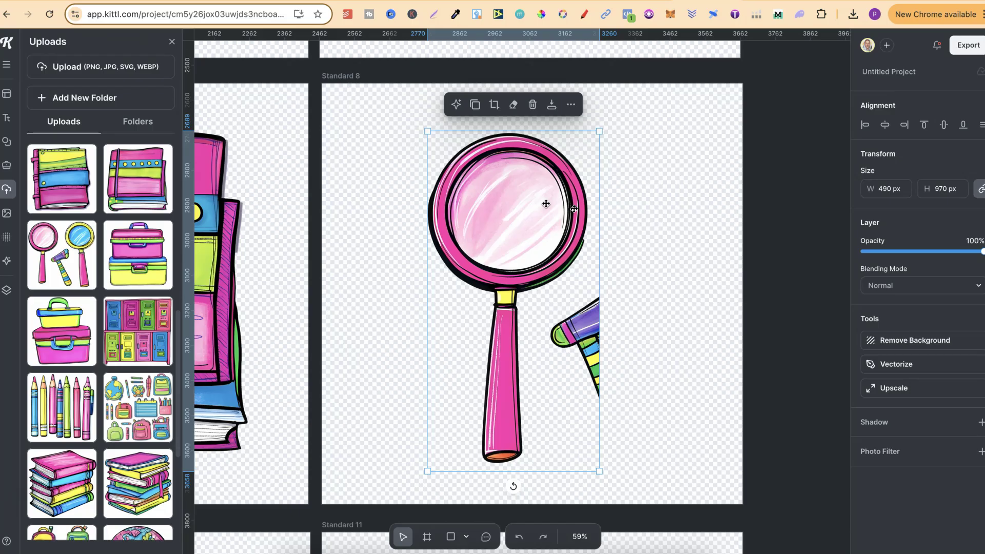
# - Erase the leftover striped hammer tip beside the pink magnifier with an enlarged eraser brush
pyautogui.click(662, 263)
pyautogui.click(490, 202)
pyautogui.click(511, 105)
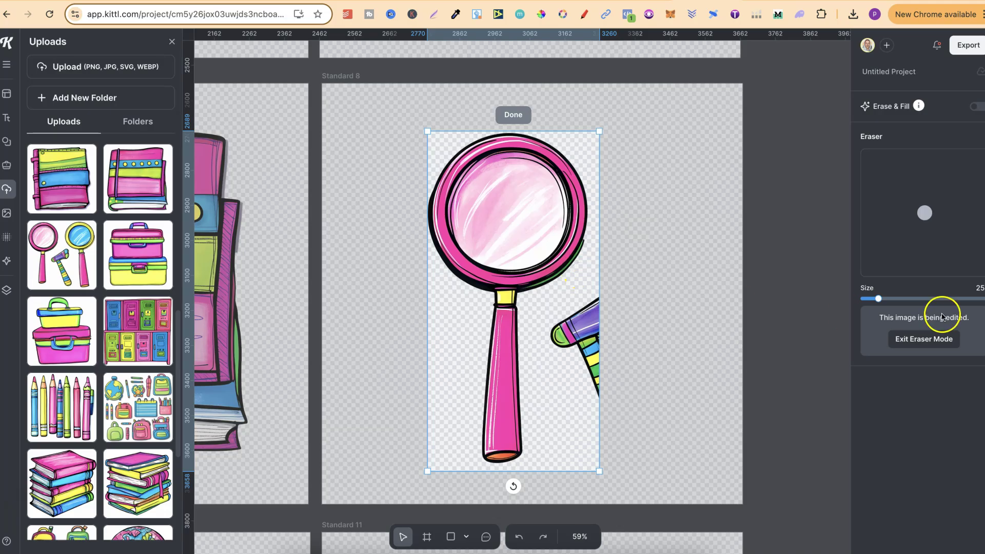
pyautogui.moveTo(878, 298); pyautogui.dragTo(900, 299)
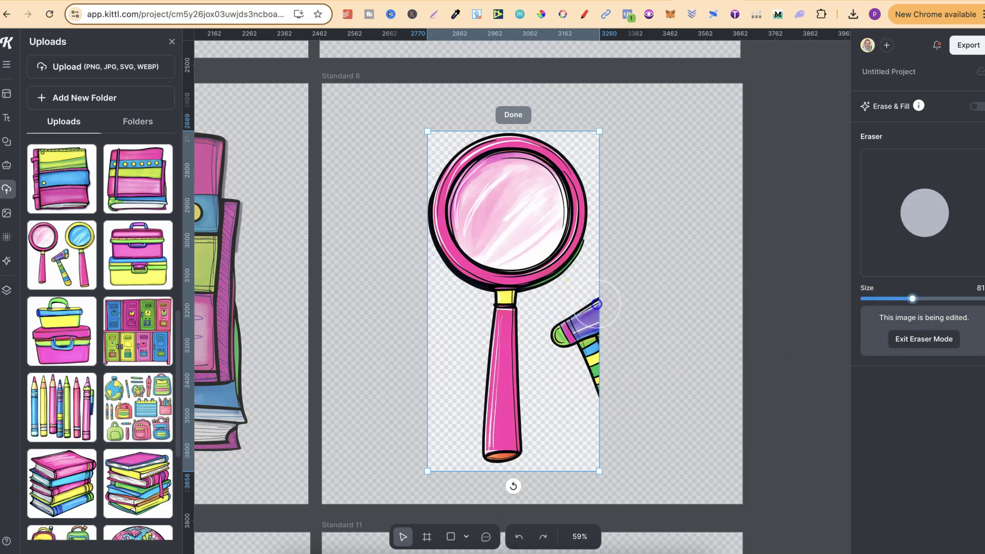
pyautogui.moveTo(595, 307)
pyautogui.mouseDown()
pyautogui.moveTo(568, 333)
pyautogui.moveTo(599, 342)
pyautogui.moveTo(605, 403)
pyautogui.moveTo(628, 406)
pyautogui.mouseUp()
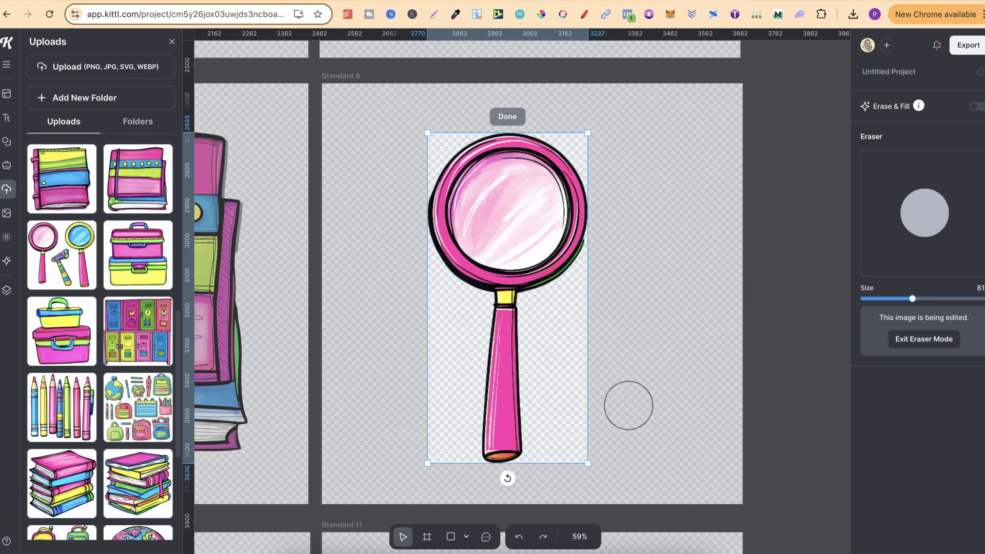
pyautogui.click(507, 117)
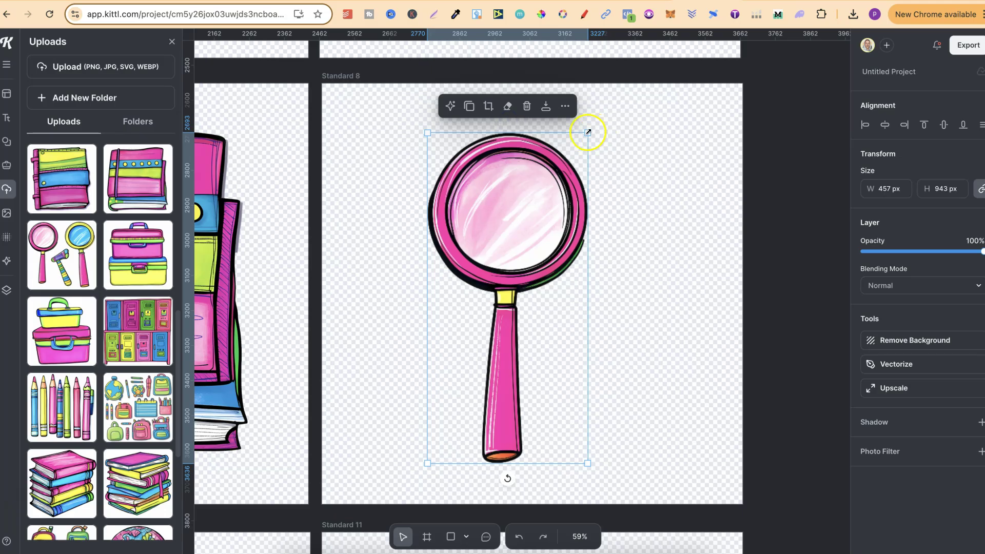
# - Enlarge the magnifier to 565 × 1167 px and centre it horizontally and vertically on the artboard
pyautogui.moveTo(588, 132); pyautogui.dragTo(621, 103)
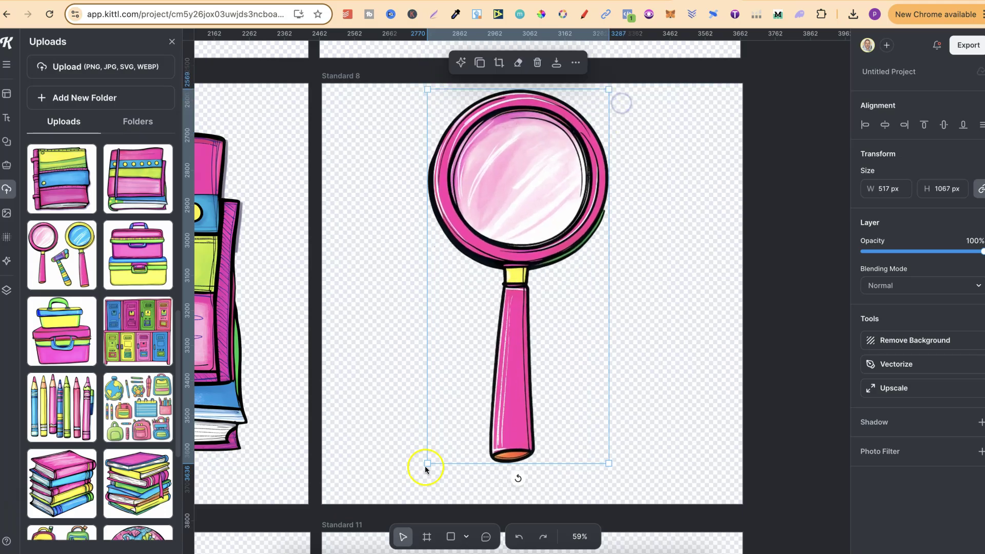
pyautogui.moveTo(428, 468); pyautogui.dragTo(410, 497)
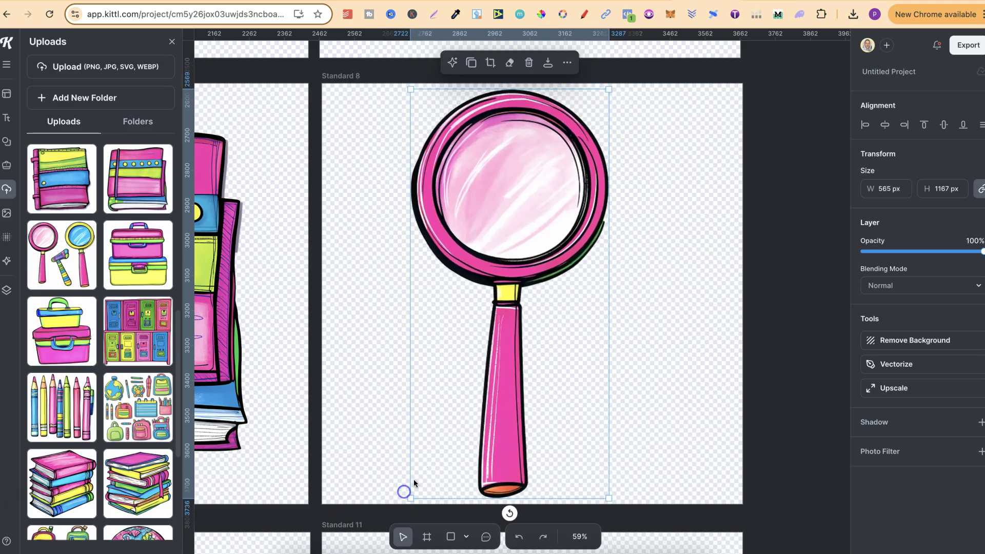
pyautogui.click(884, 126)
pyautogui.click(944, 125)
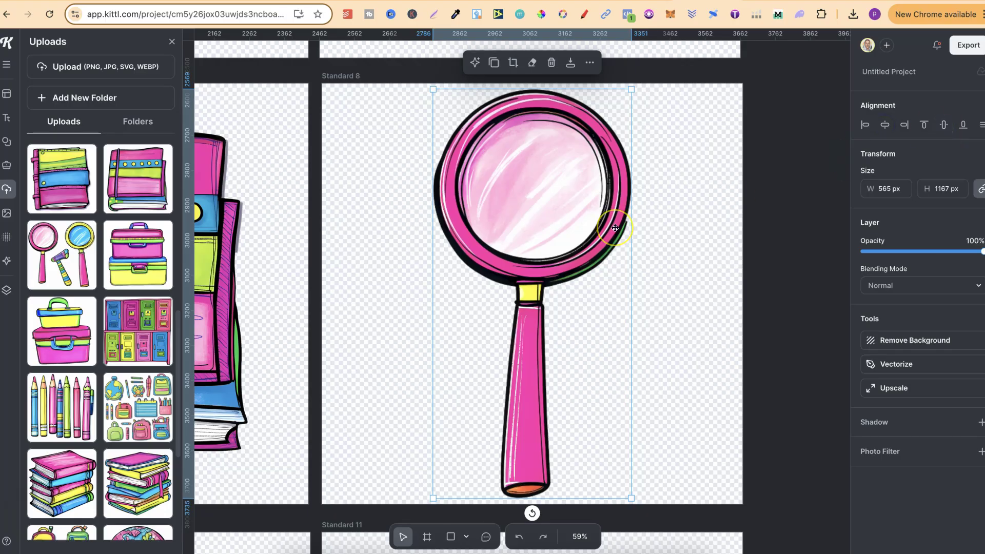
# - Remove the Standard 9 image's background and crop away its left part
pyautogui.hscroll(-15, 615, 228)
pyautogui.scroll(-8, 615, 227)
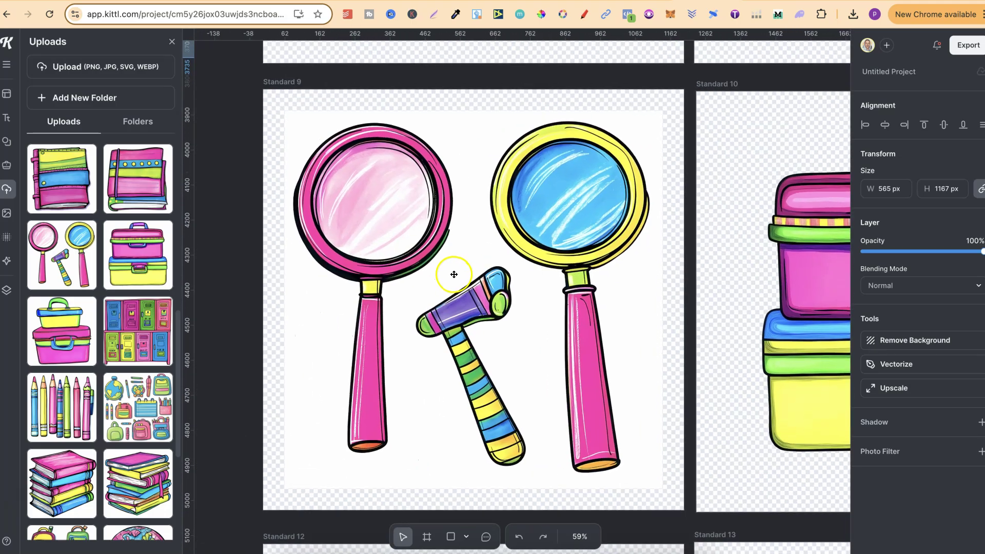
pyautogui.click(451, 272)
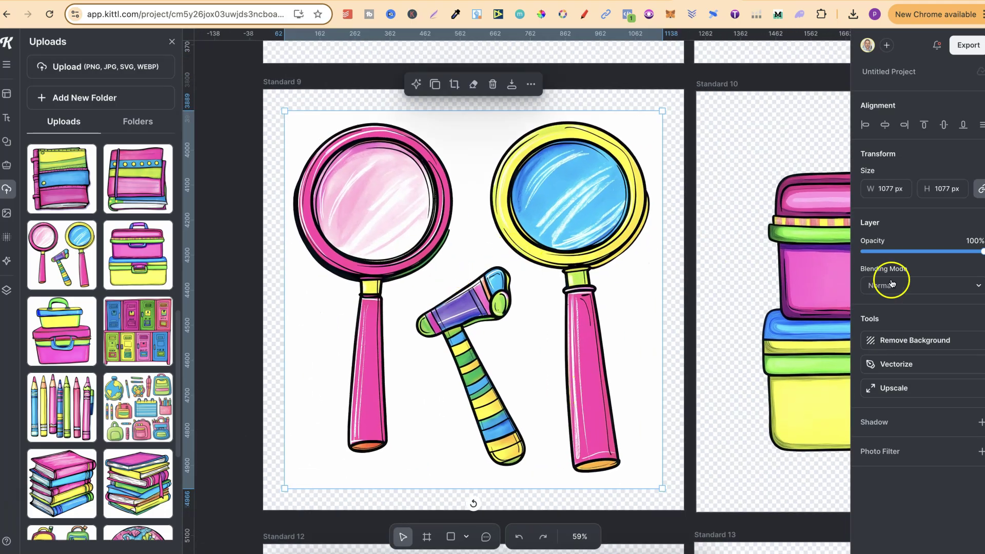
pyautogui.click(908, 341)
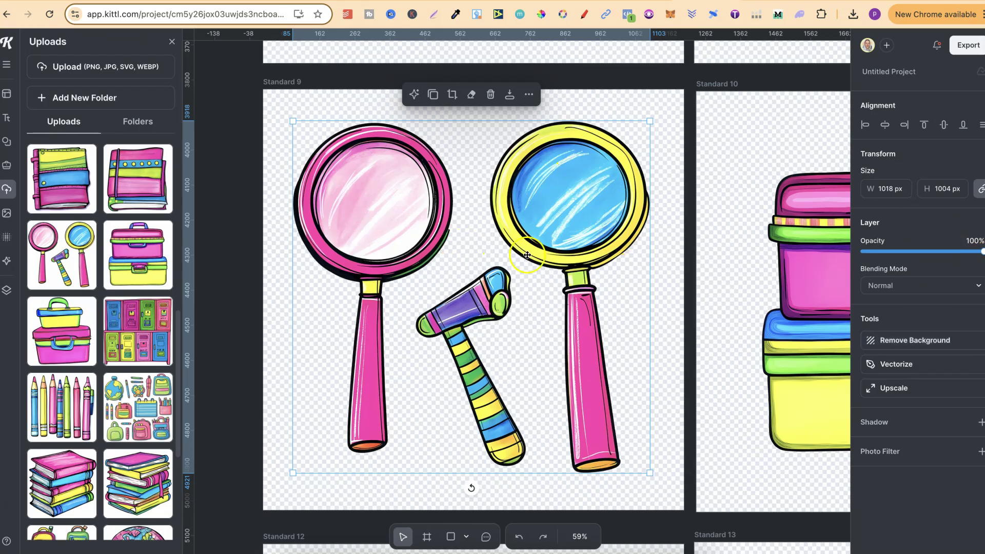
pyautogui.doubleClick(500, 250)
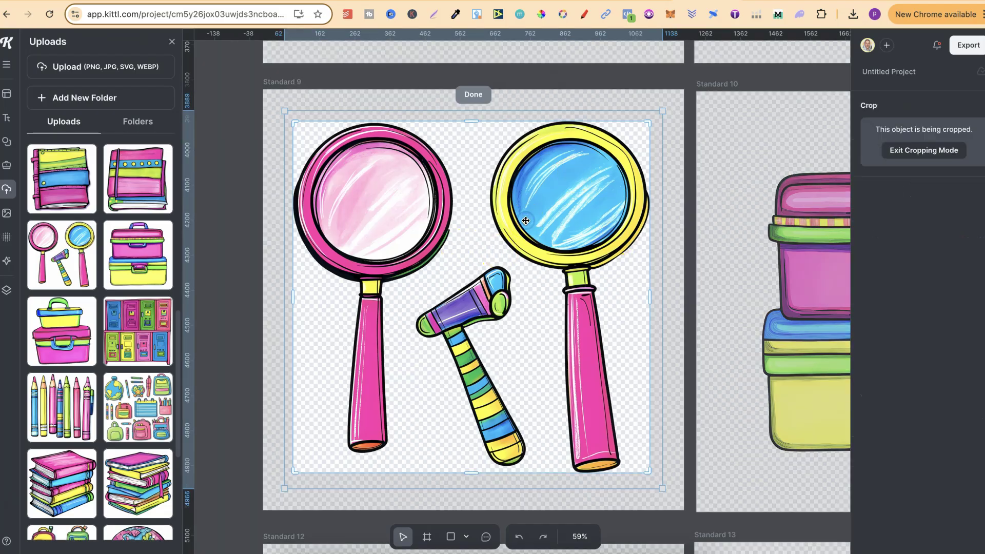
pyautogui.moveTo(293, 291); pyautogui.dragTo(485, 285)
pyautogui.click(473, 94)
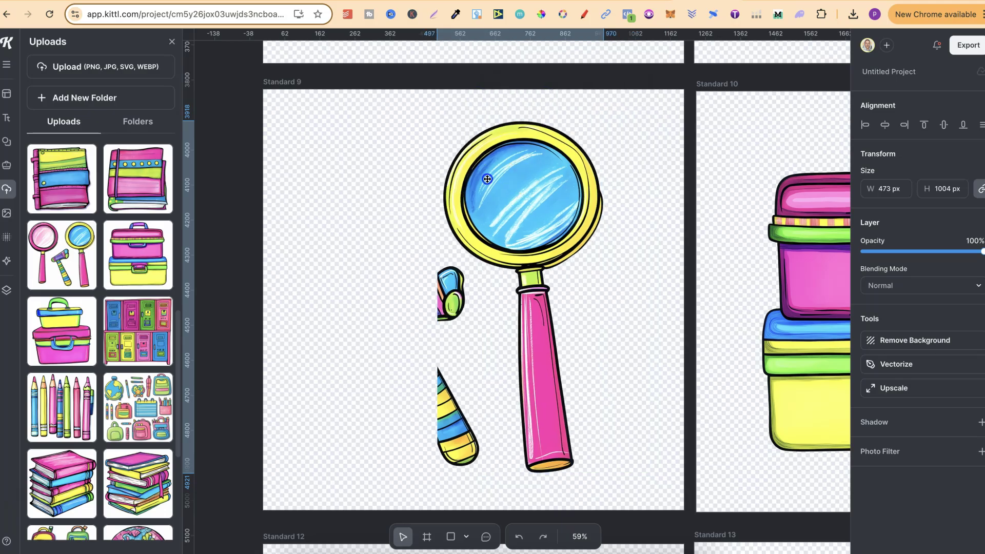
# - Erase the leftover fragments along the magnifier's left edge with a larger eraser brush
pyautogui.moveTo(480, 178); pyautogui.dragTo(471, 179)
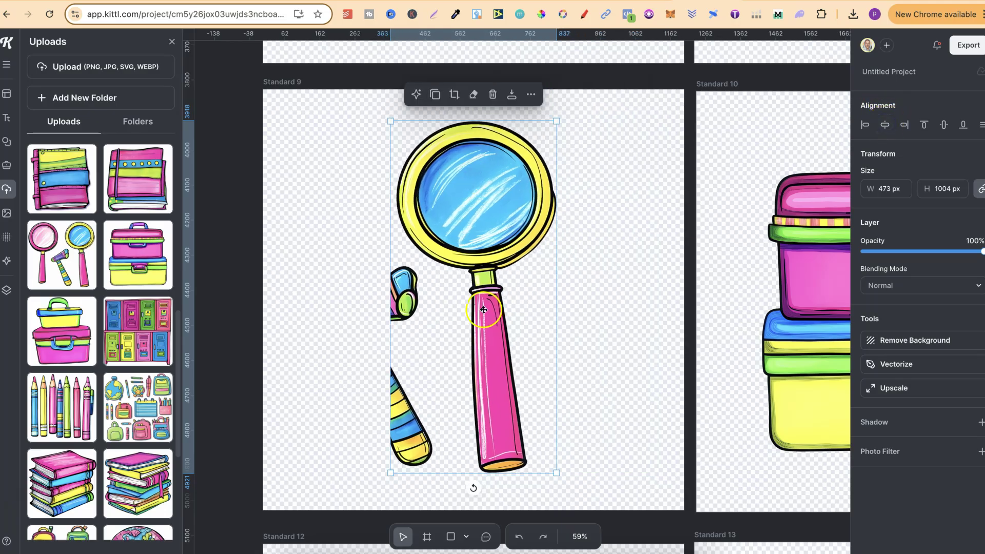
pyautogui.click(473, 94)
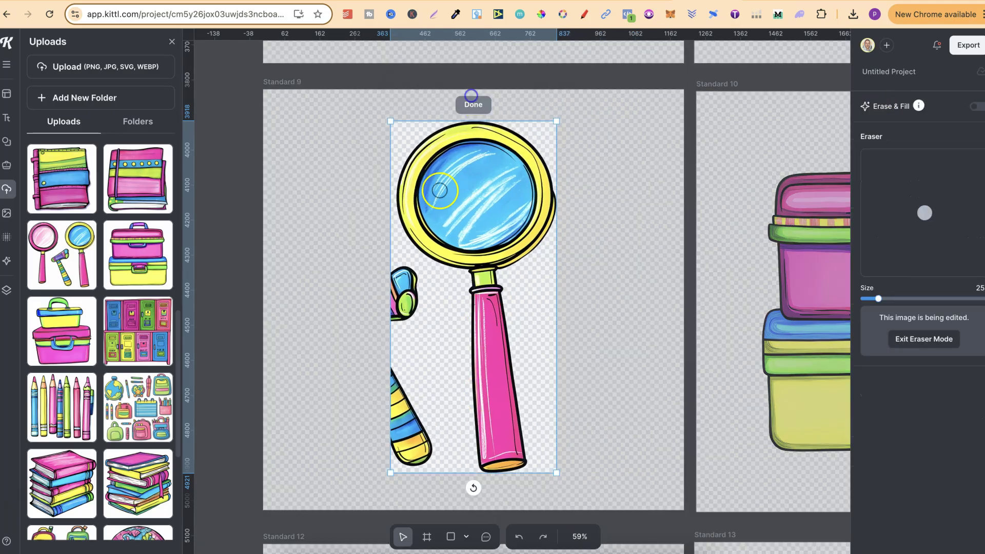
pyautogui.moveTo(878, 299); pyautogui.dragTo(905, 299)
pyautogui.moveTo(406, 311)
pyautogui.mouseDown()
pyautogui.moveTo(397, 282)
pyautogui.moveTo(411, 287)
pyautogui.moveTo(392, 328)
pyautogui.moveTo(392, 373)
pyautogui.moveTo(426, 455)
pyautogui.moveTo(397, 455)
pyautogui.moveTo(385, 423)
pyautogui.mouseUp()
pyautogui.click(470, 105)
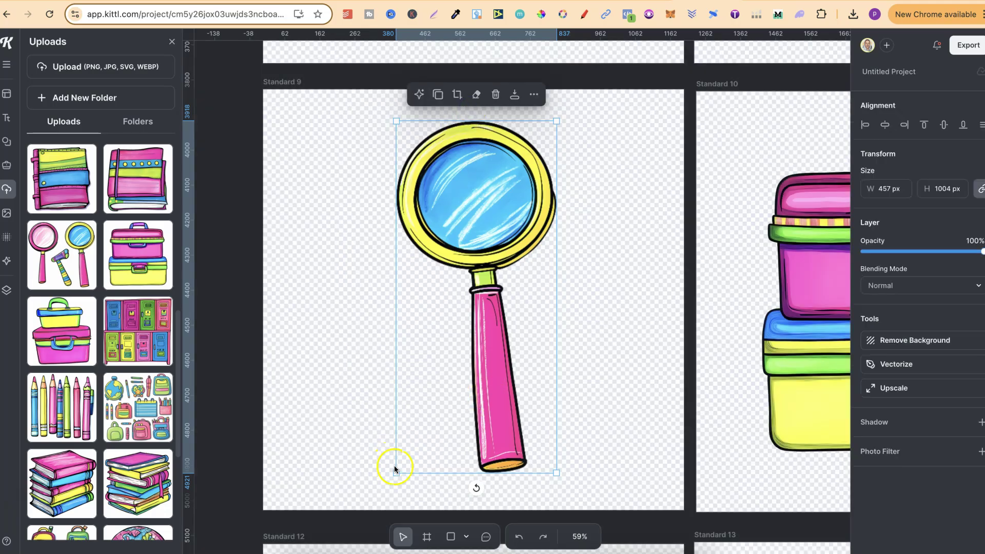
# - Enlarge the yellow-and-blue magnifier to 503 × 1106 px and zoom out to show every artboard
pyautogui.moveTo(395, 468); pyautogui.dragTo(386, 496)
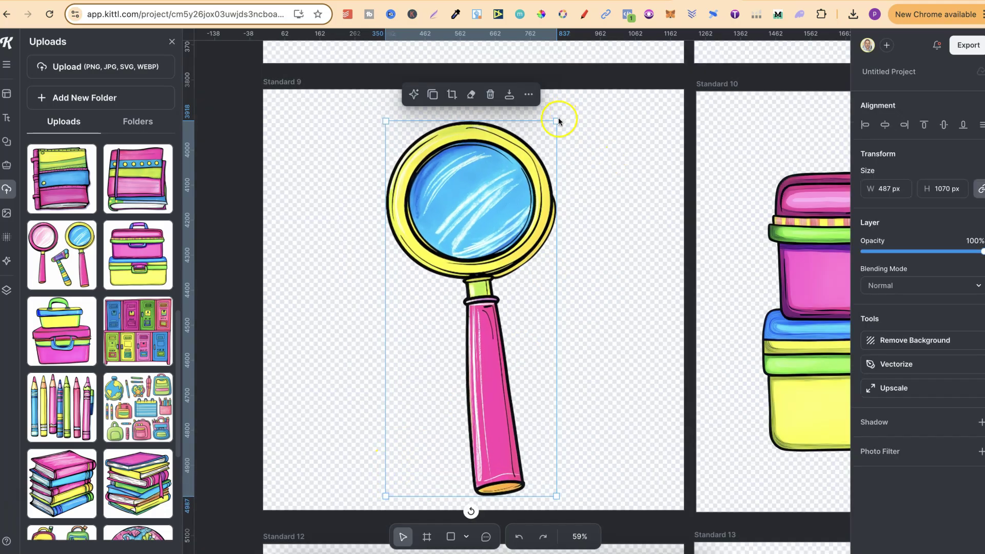
pyautogui.moveTo(557, 121); pyautogui.dragTo(565, 108)
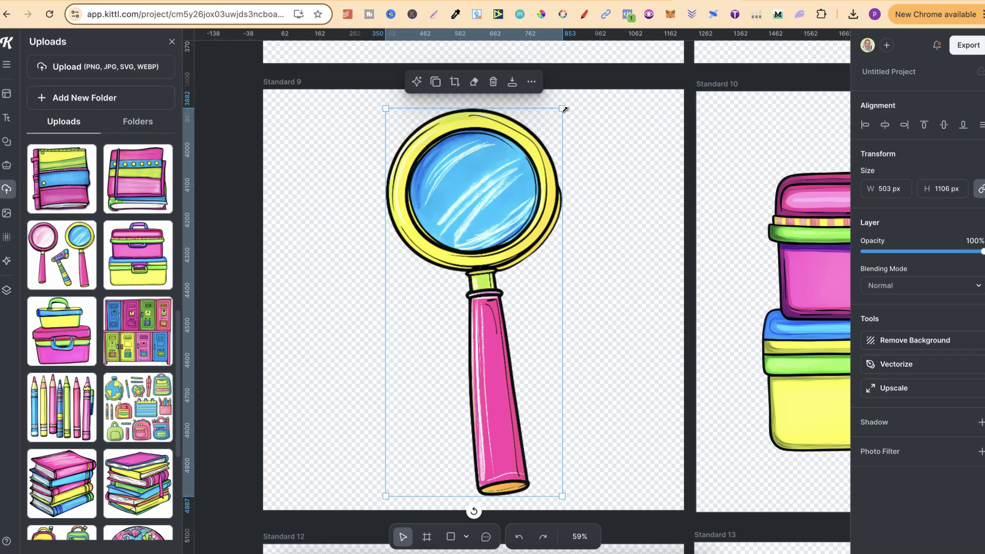
pyautogui.click(578, 536)
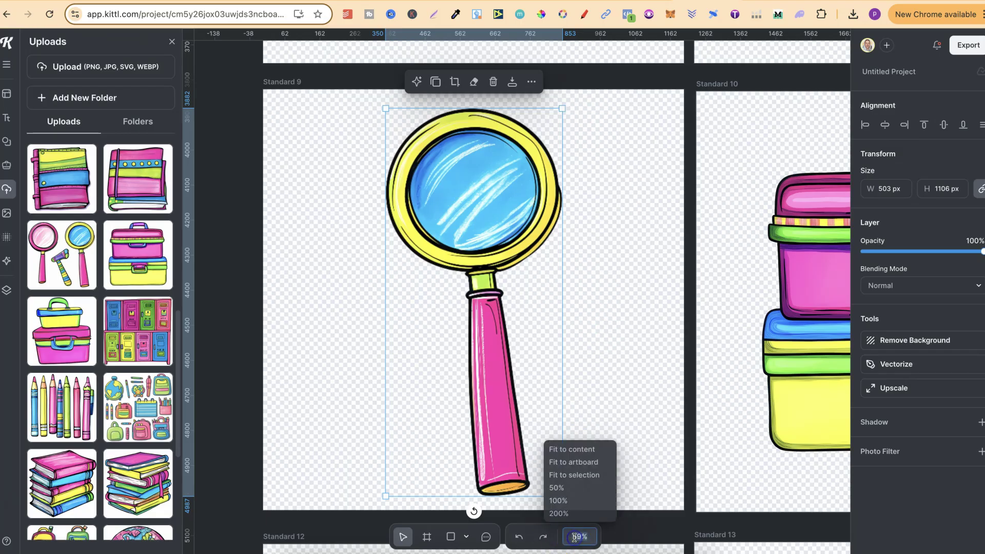
pyautogui.click(571, 450)
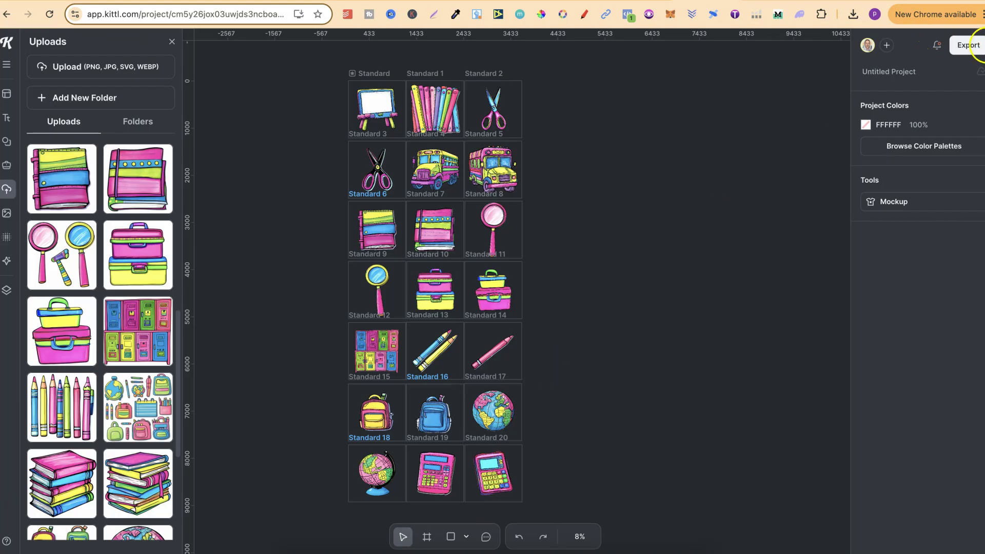
# - Export all 21 artboards as 1200 × 1200 PNGs with Remove Background and Optimize Quality on
pyautogui.click(970, 46)
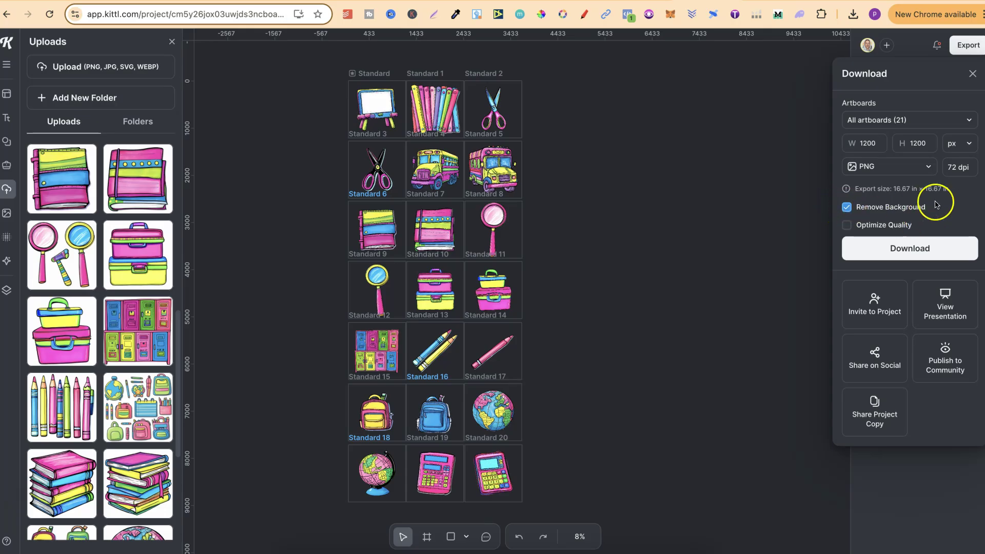
pyautogui.click(846, 226)
pyautogui.click(930, 249)
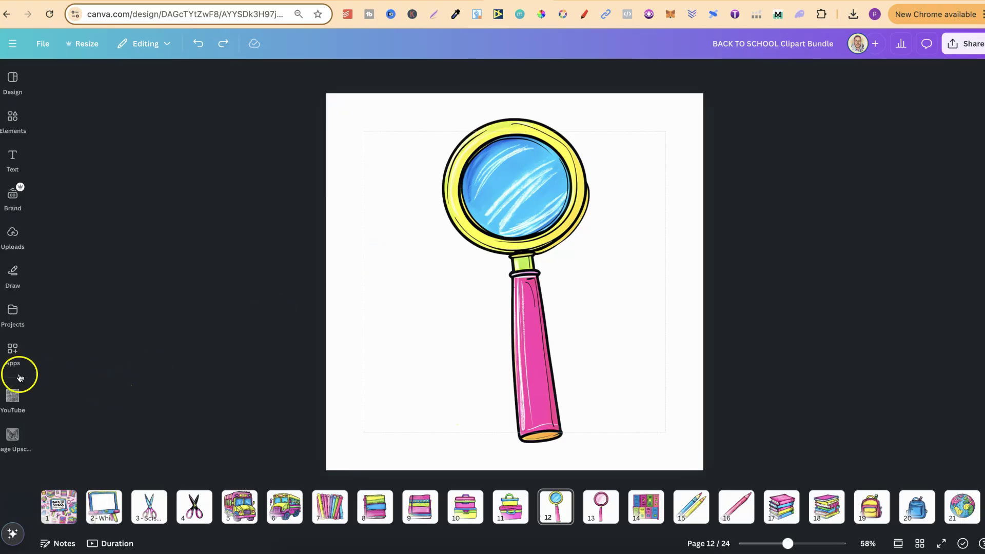
# - Upload all the exported clipart PNGs from Finder into Canva's YouTube folder
pyautogui.click(14, 398)
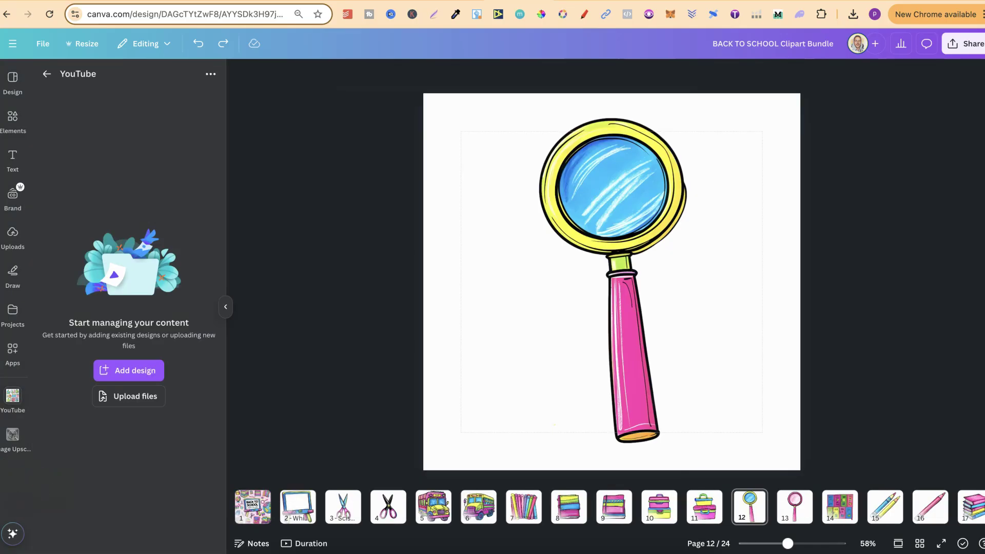
pyautogui.click(661, 288)
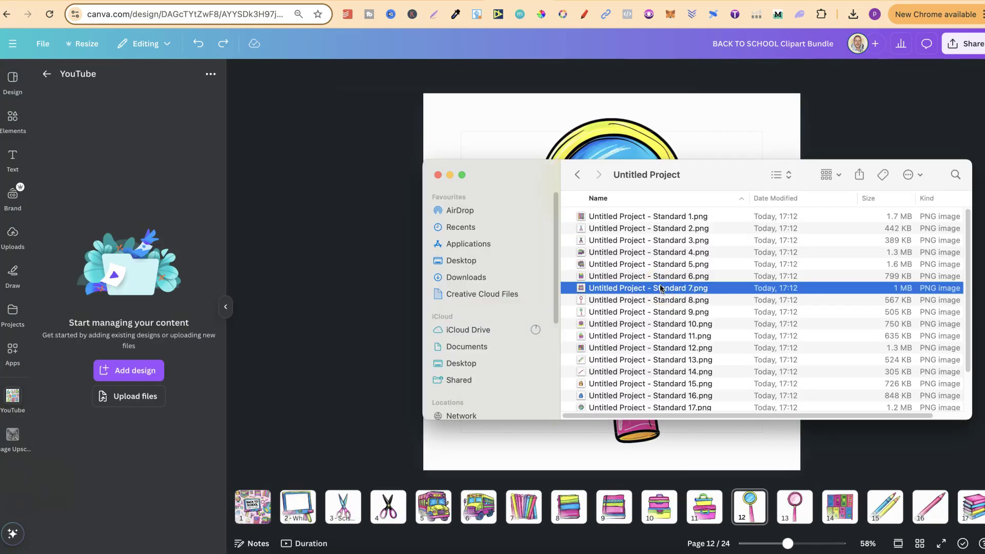
pyautogui.press('super+a')
pyautogui.moveTo(662, 288); pyautogui.dragTo(141, 265)
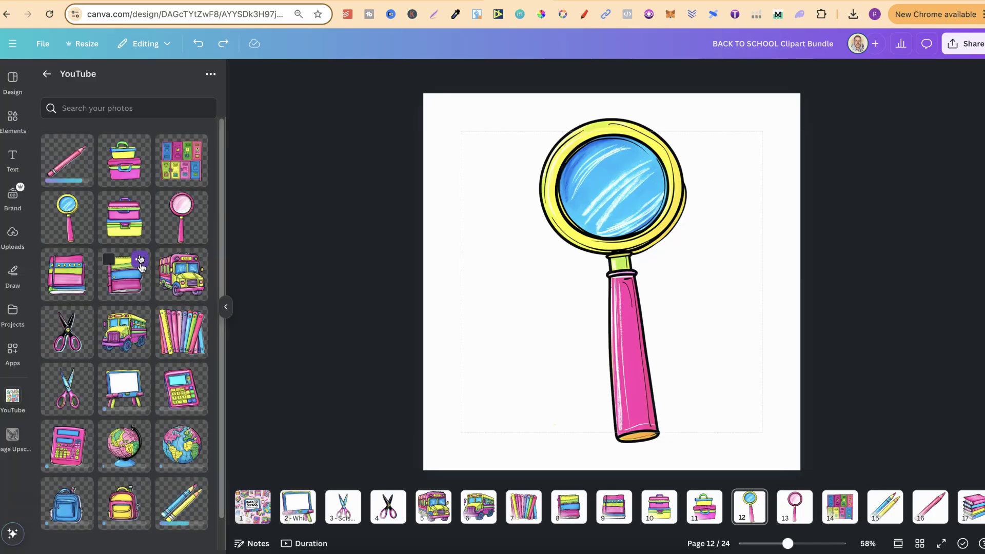
pyautogui.click(157, 221)
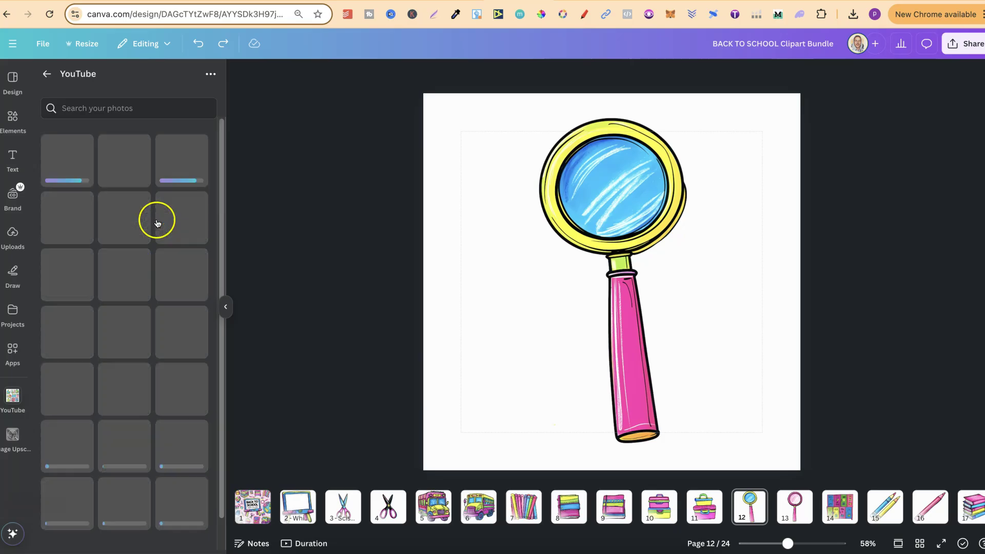
pyautogui.click(173, 223)
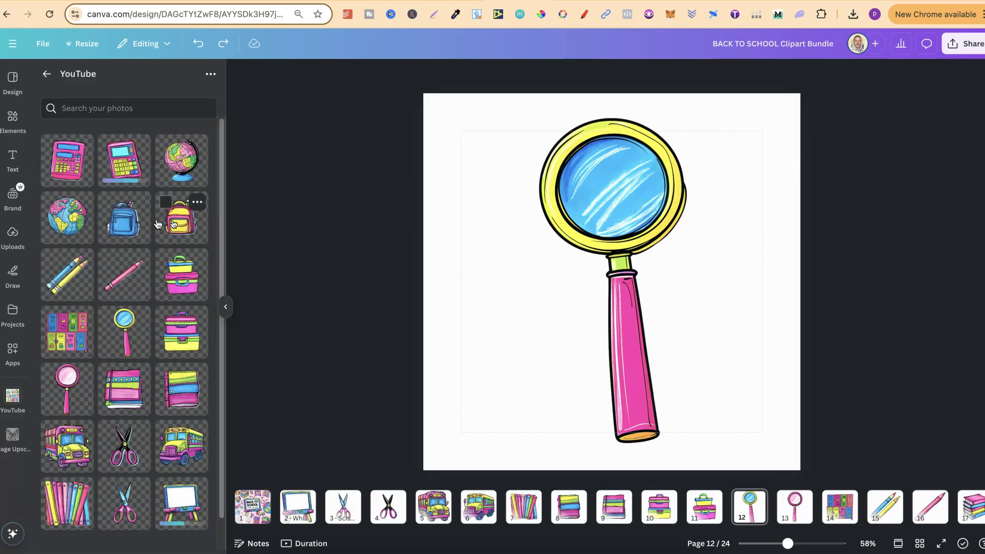
# - Browse the design's first pages, from the easel through the scissors and school bus
pyautogui.click(297, 507)
pyautogui.click(343, 507)
pyautogui.click(390, 508)
pyautogui.click(434, 507)
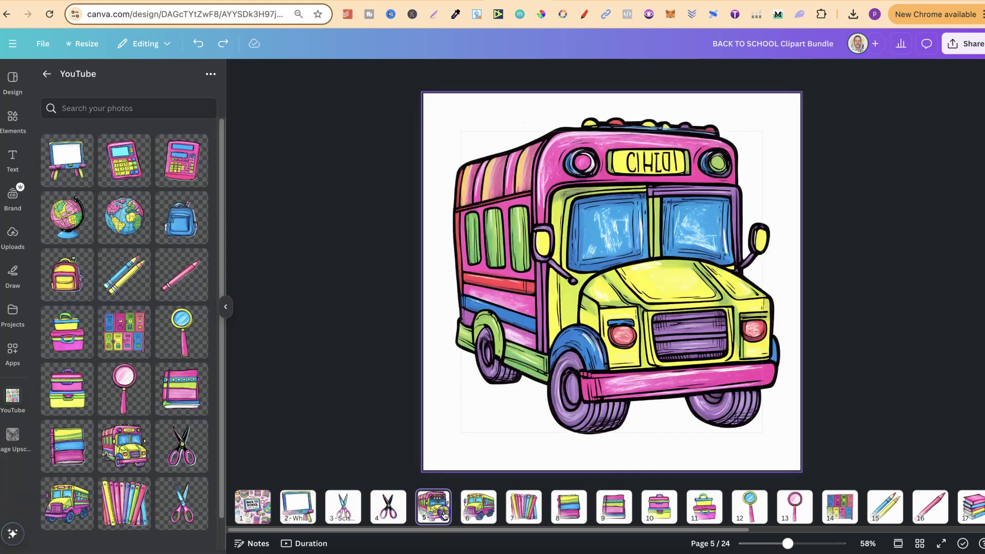
pyautogui.click(41, 44)
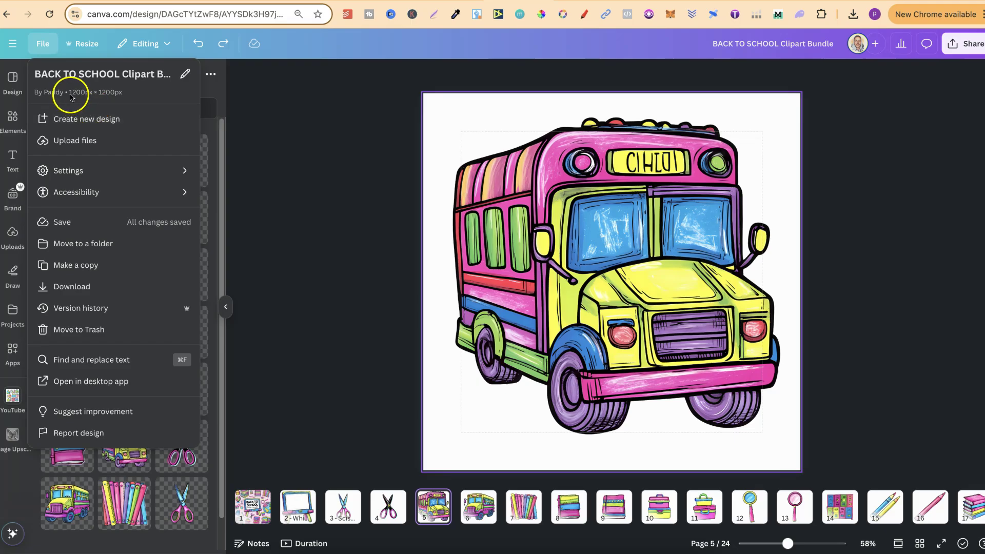
pyautogui.click(268, 160)
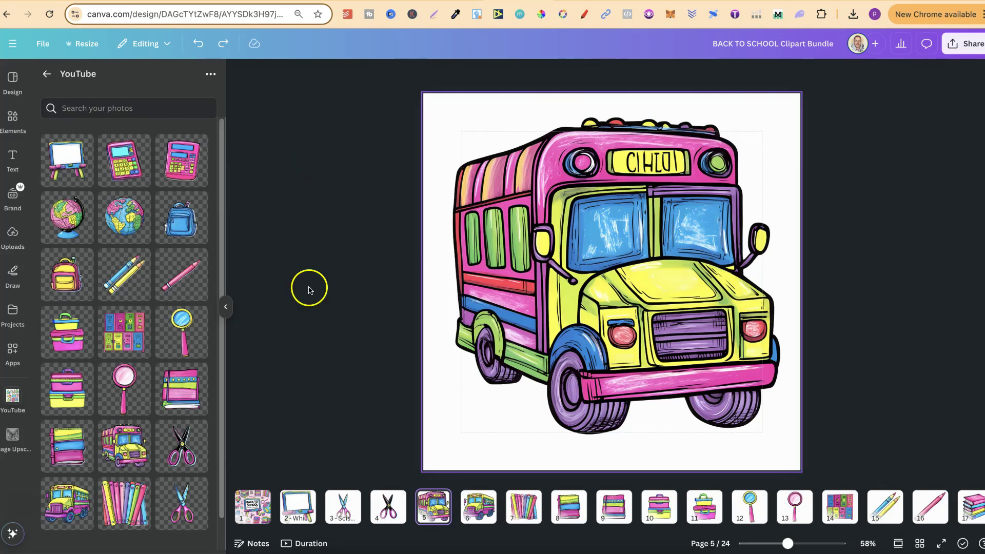
pyautogui.click(311, 503)
pyautogui.click(344, 512)
pyautogui.click(390, 508)
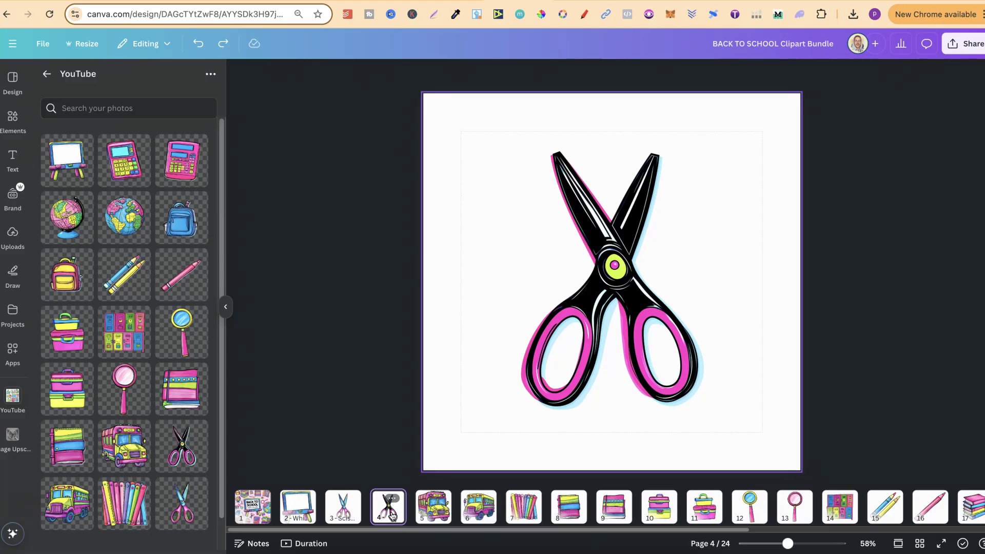
# - Delete the Back to School cover page and hide the side panel
pyautogui.click(258, 513)
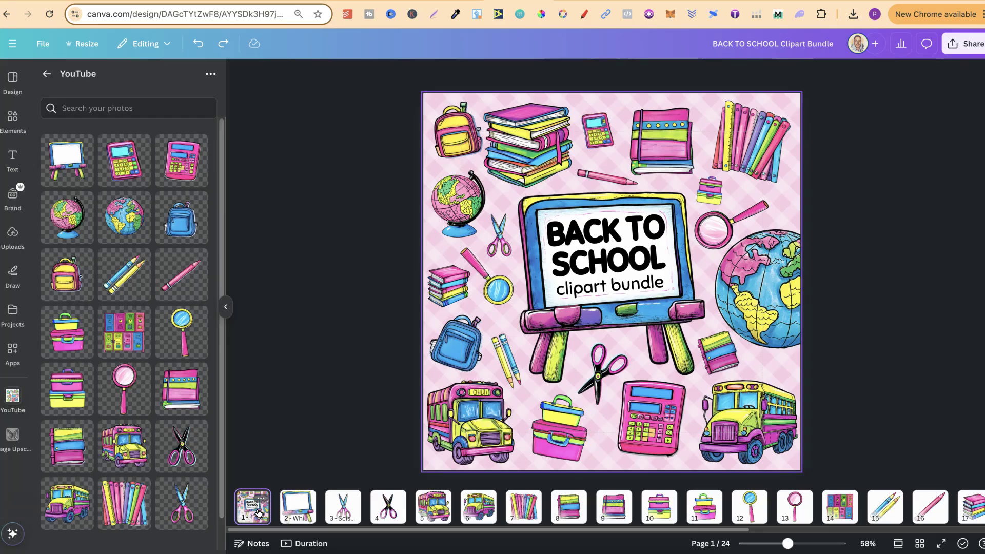
pyautogui.click(258, 501)
pyautogui.press('Delete')
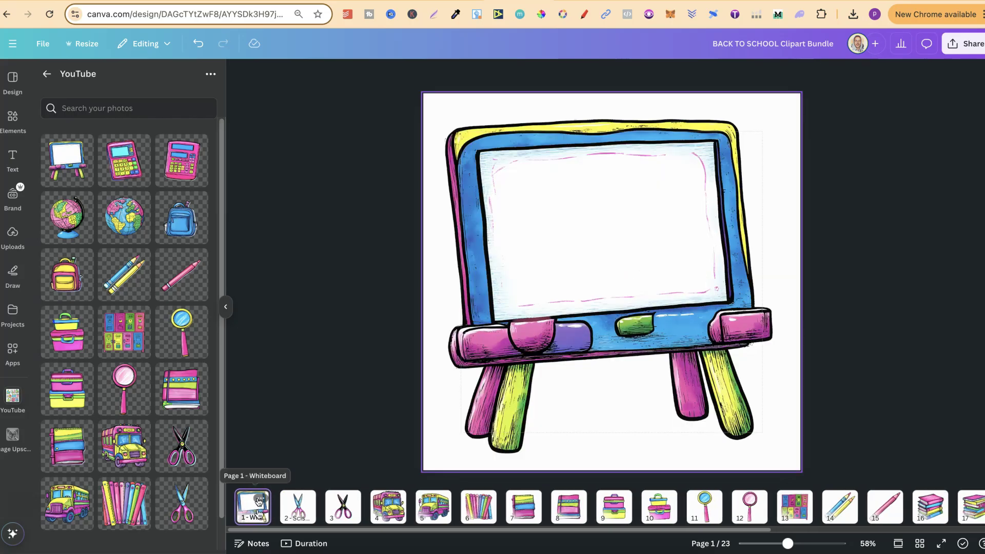
pyautogui.click(226, 307)
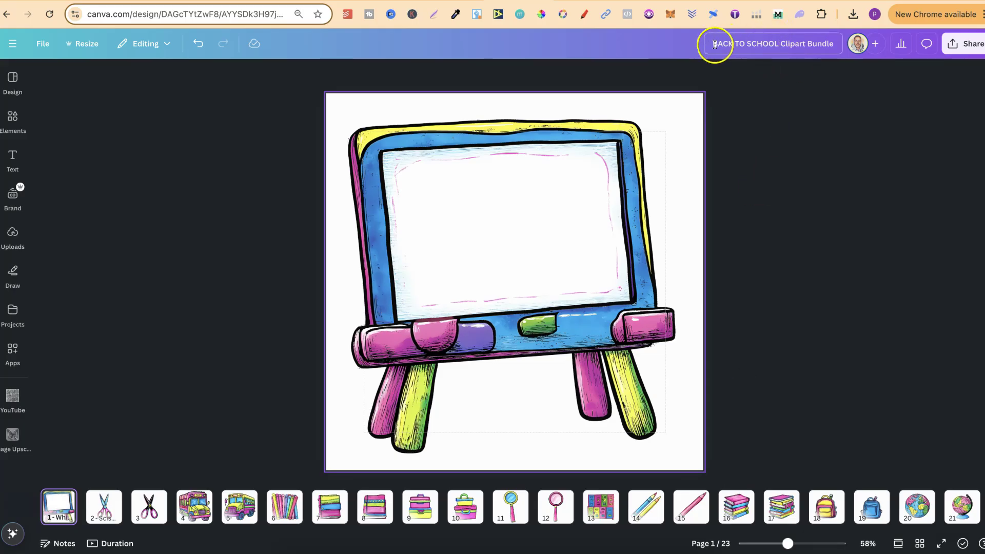
pyautogui.moveTo(715, 45); pyautogui.dragTo(841, 46)
pyautogui.click(831, 137)
pyautogui.click(652, 160)
pyautogui.click(258, 471)
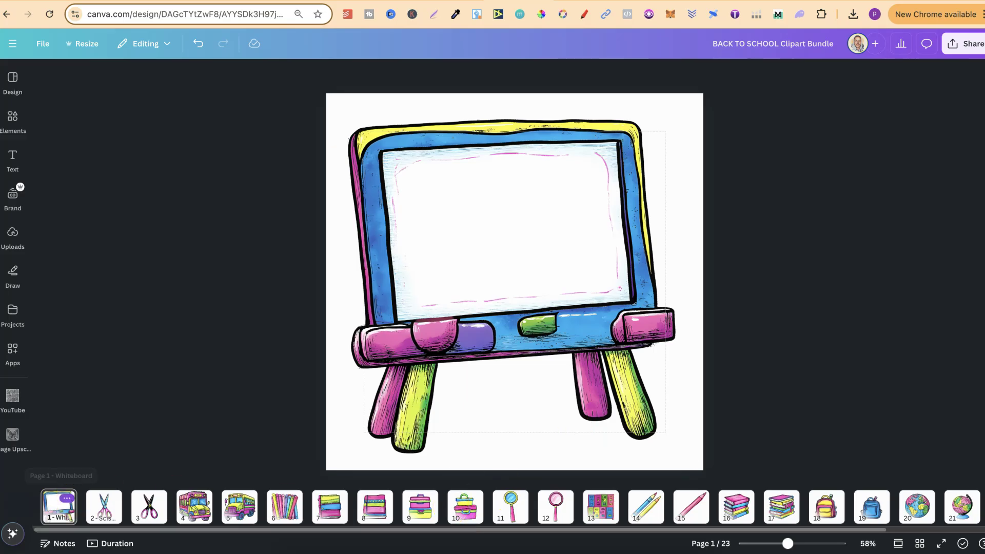
pyautogui.click(59, 521)
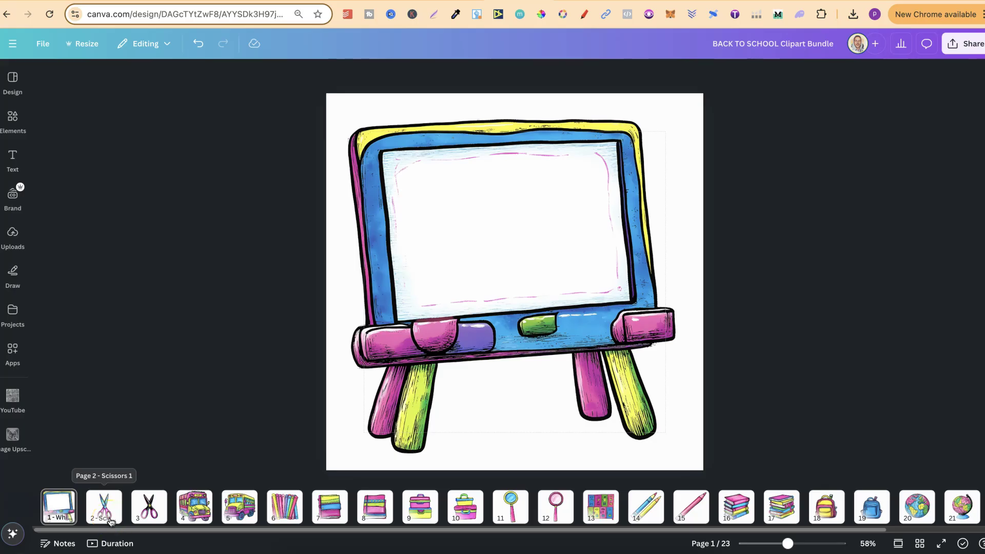
pyautogui.click(69, 518)
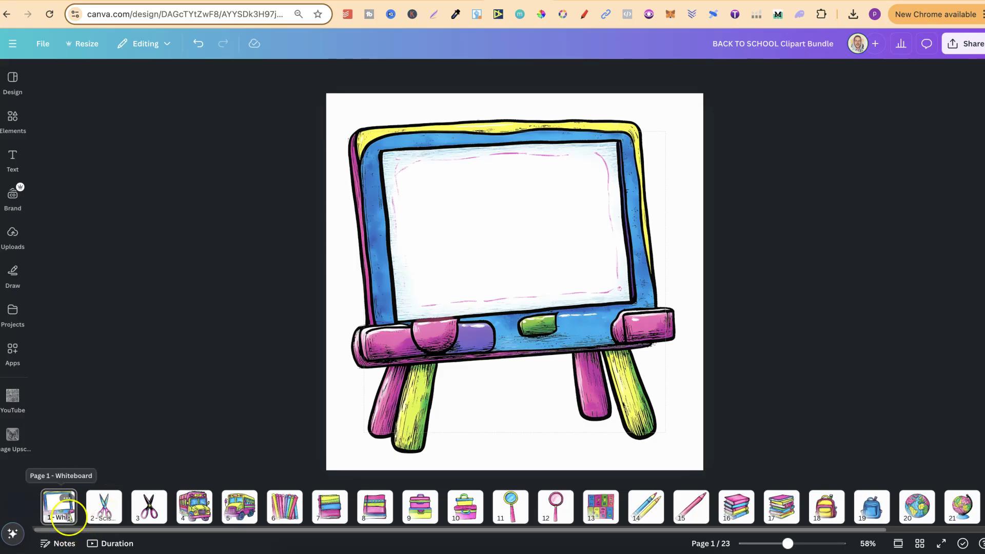
pyautogui.click(105, 519)
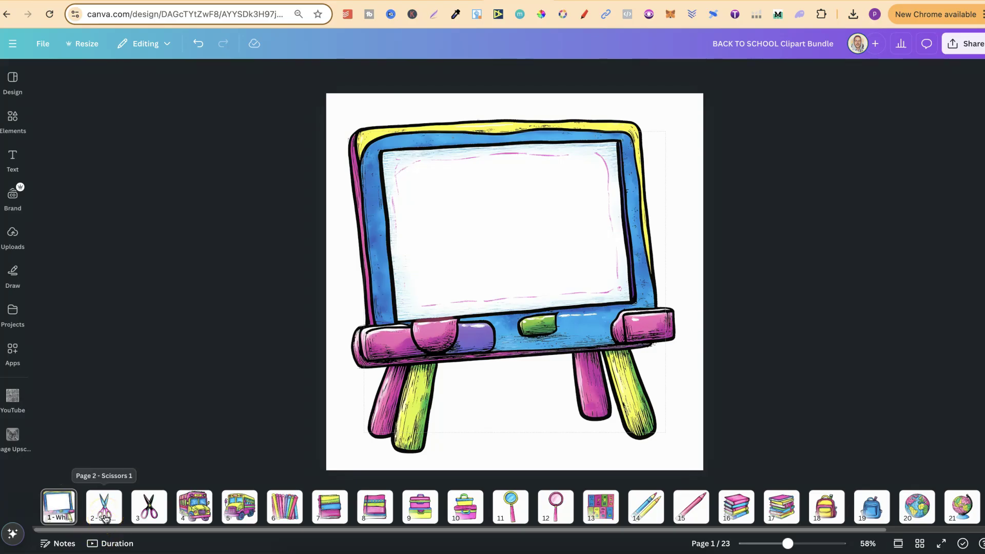
pyautogui.click(149, 511)
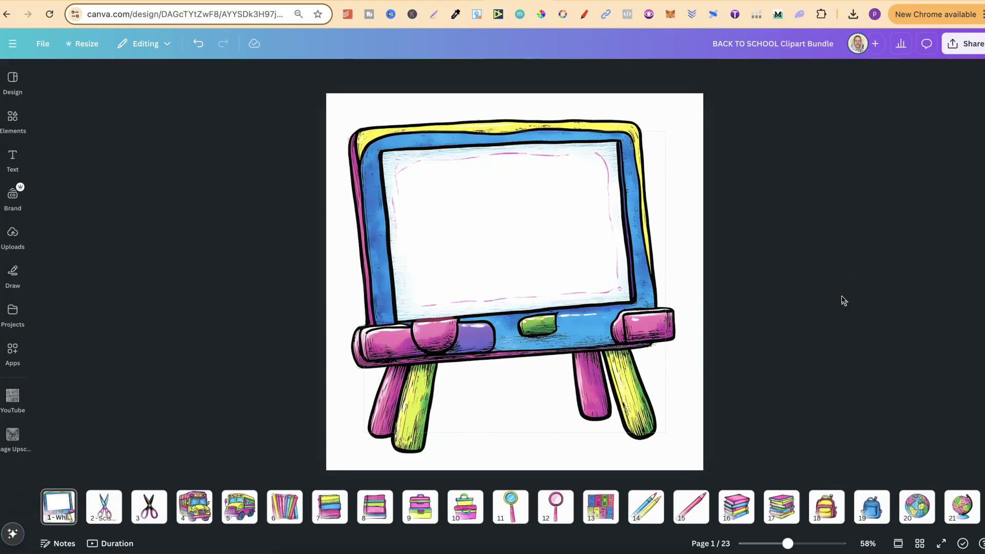
# - Download all 23 pages as transparent-background PNGs at size 2.5 (3000 × 3000 px)
pyautogui.click(958, 44)
pyautogui.click(802, 252)
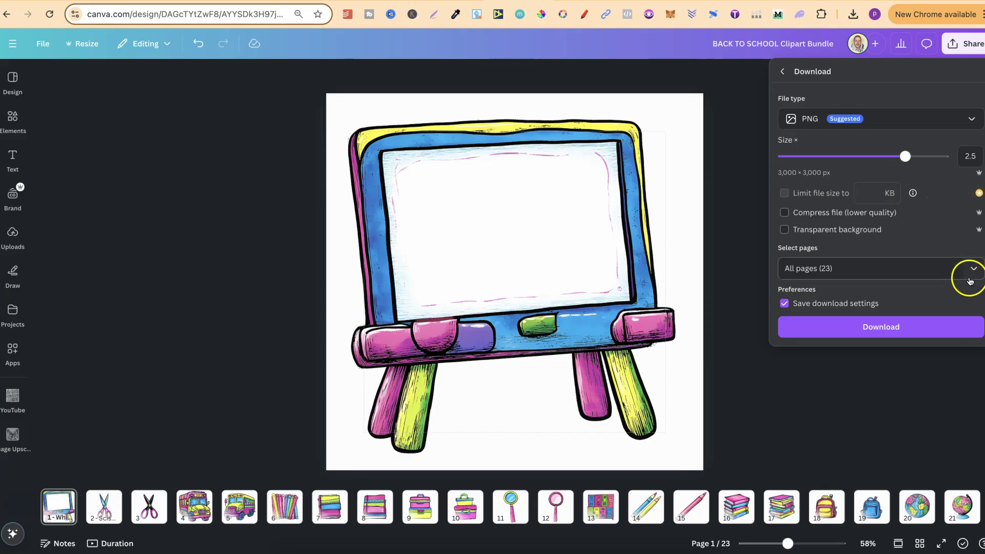
pyautogui.click(786, 231)
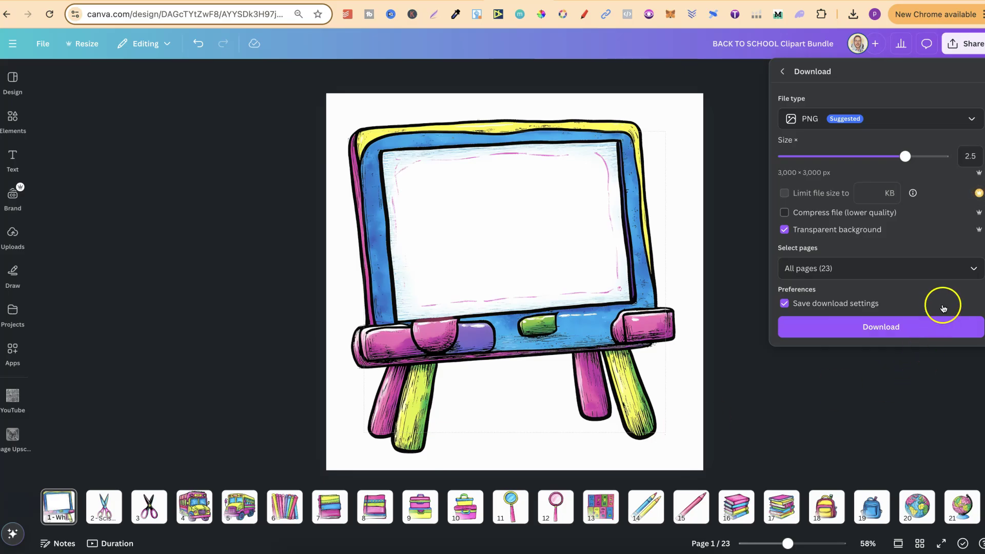
pyautogui.click(974, 272)
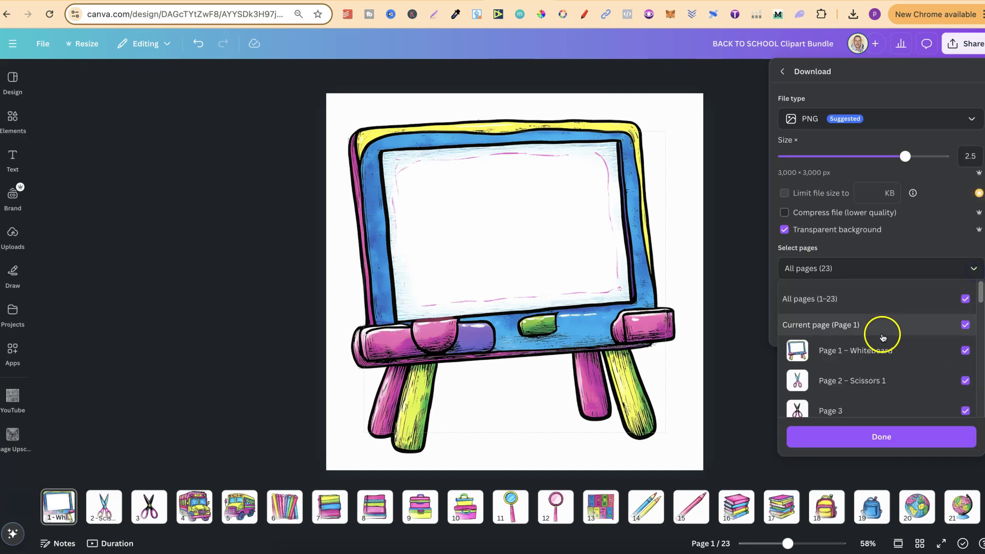
pyautogui.scroll(-12, 885, 392)
pyautogui.scroll(12, 888, 394)
pyautogui.click(903, 436)
pyautogui.click(870, 331)
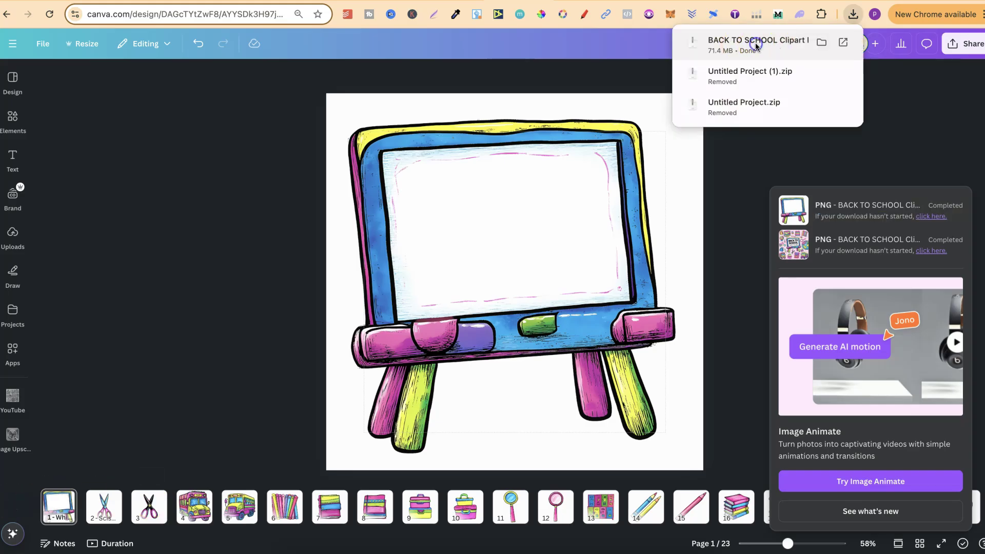
# - Reveal the downloaded bundle in Finder, open the BACK TO SCHOOL Clipart Bundle folder and browse its PNGs
pyautogui.click(756, 45)
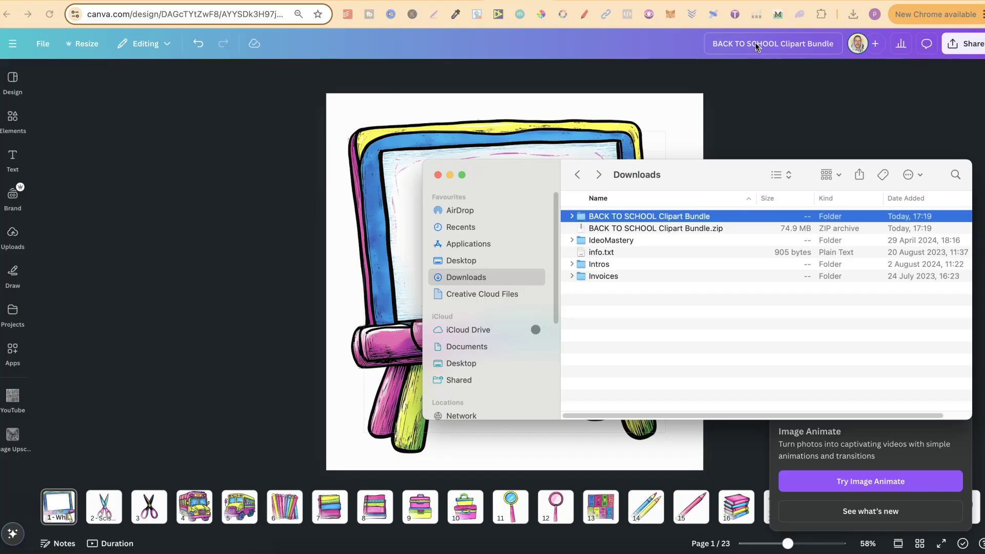
pyautogui.click(689, 220)
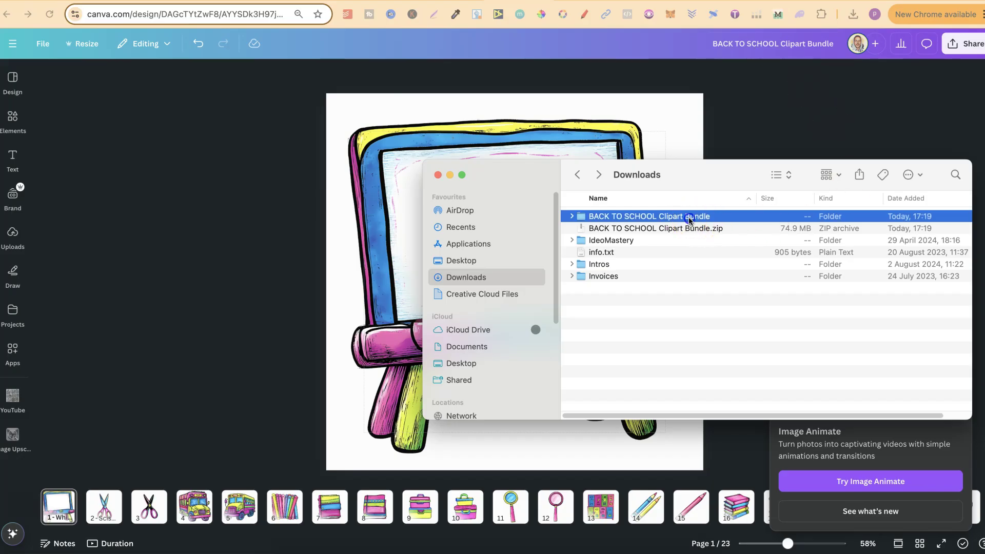
pyautogui.doubleClick(688, 220)
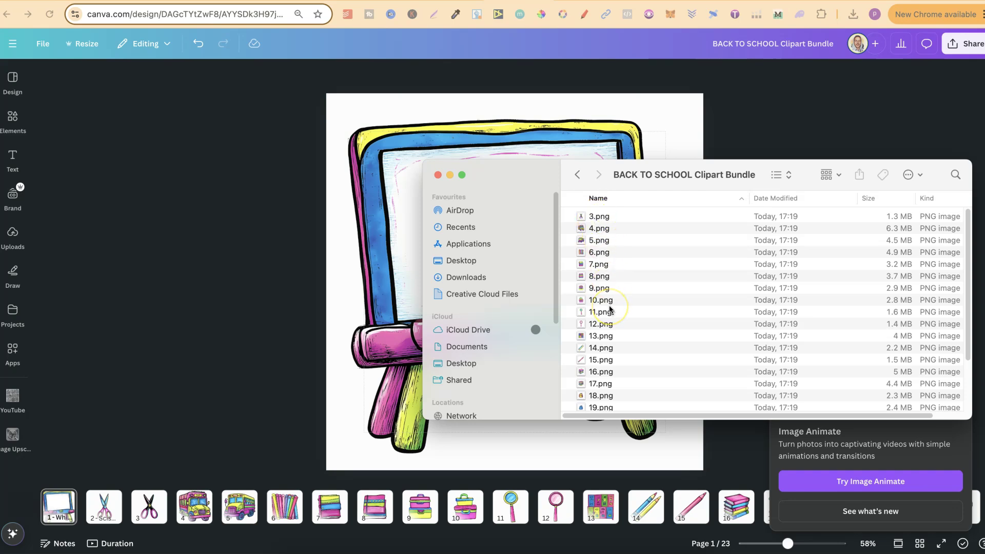
pyautogui.scroll(-3, 609, 308)
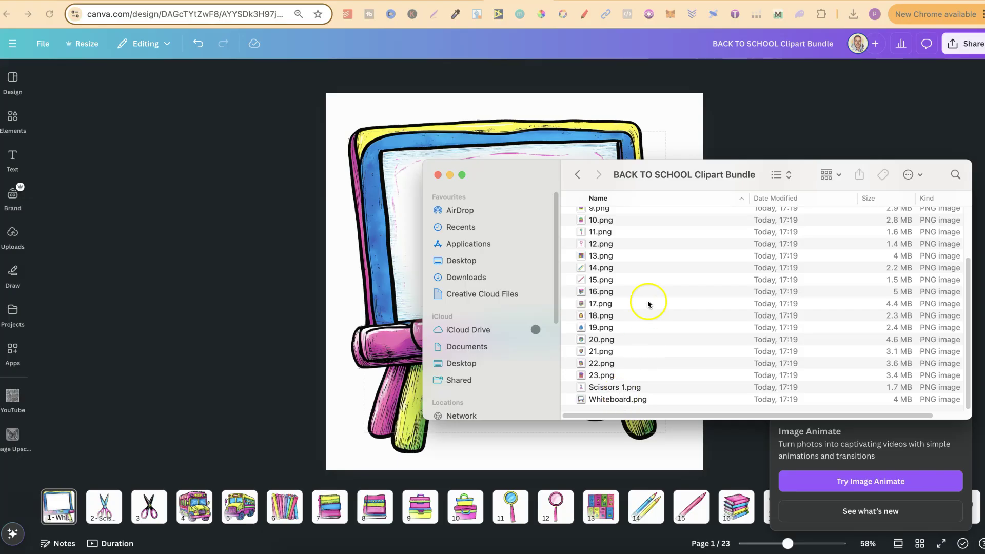
pyautogui.scroll(3, 651, 300)
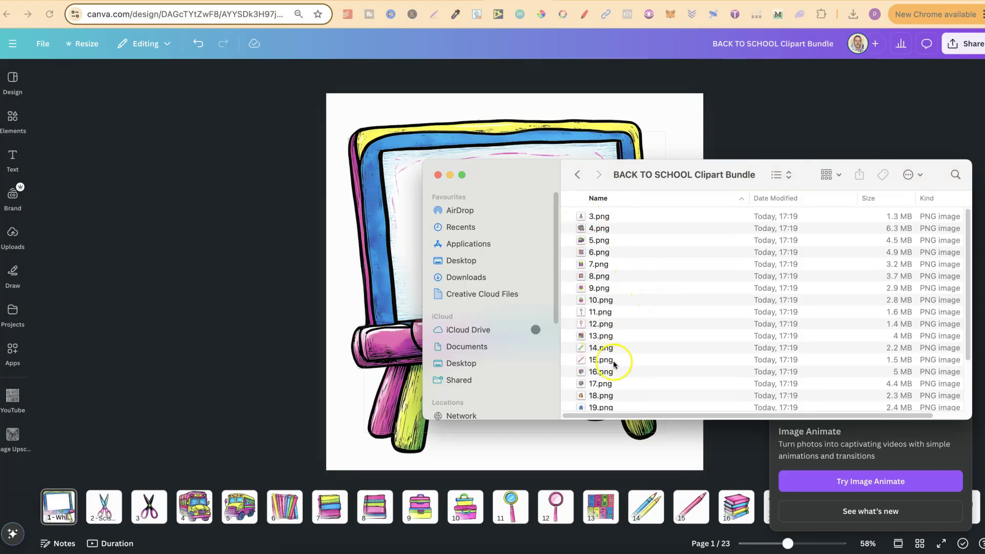
pyautogui.scroll(-3, 613, 362)
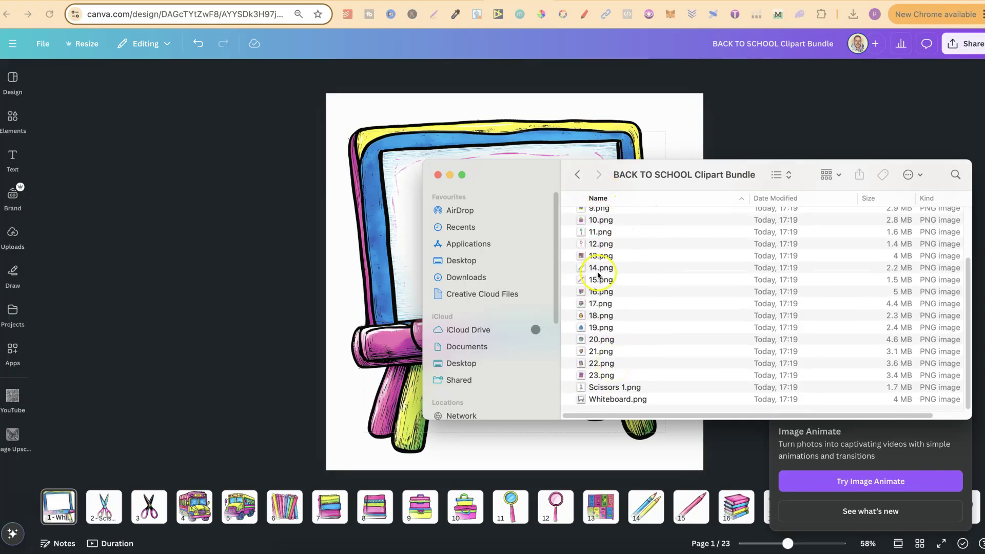
# - Check Canva's page 2 name, Scissors 1, then return to the exported files folder
pyautogui.click(77, 513)
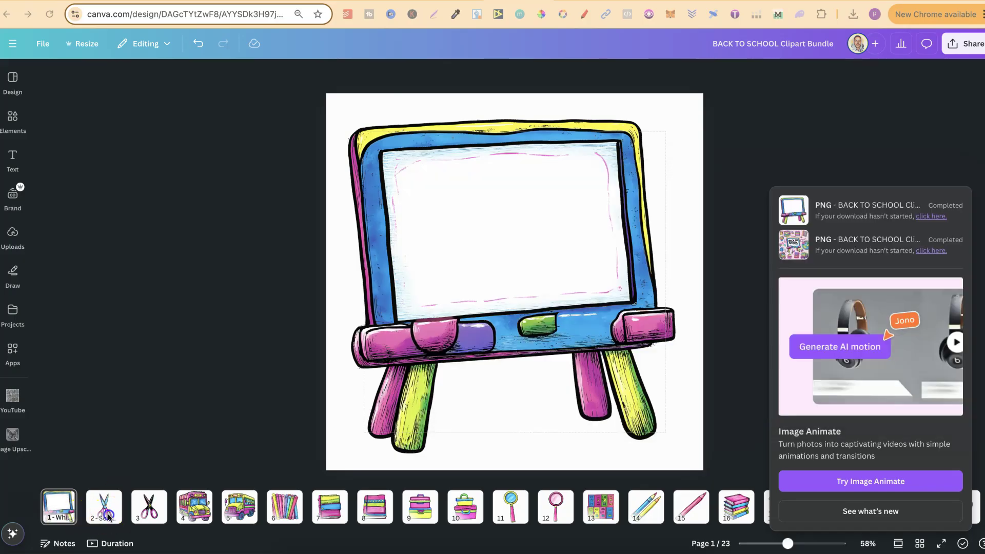
pyautogui.rightClick(119, 521)
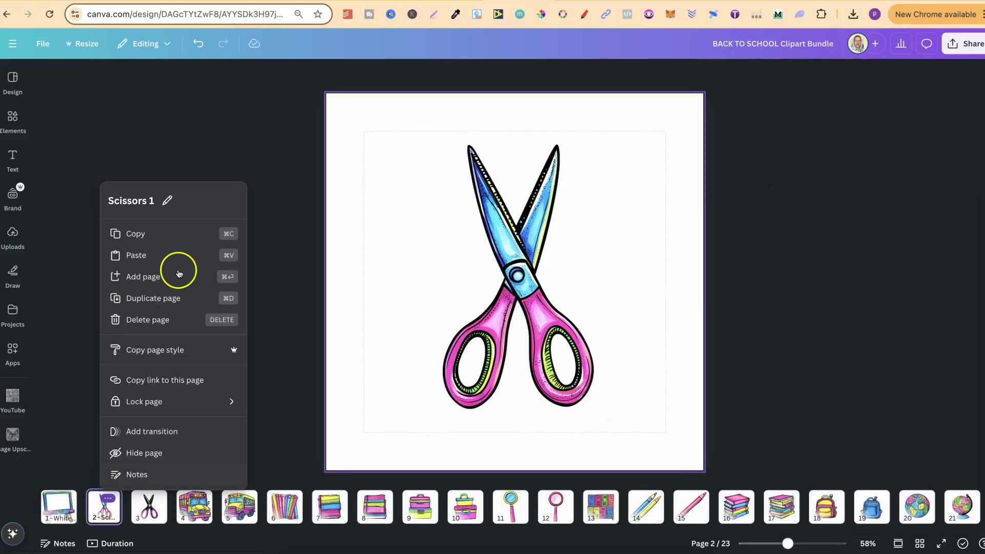
pyautogui.click(139, 197)
pyautogui.click(265, 137)
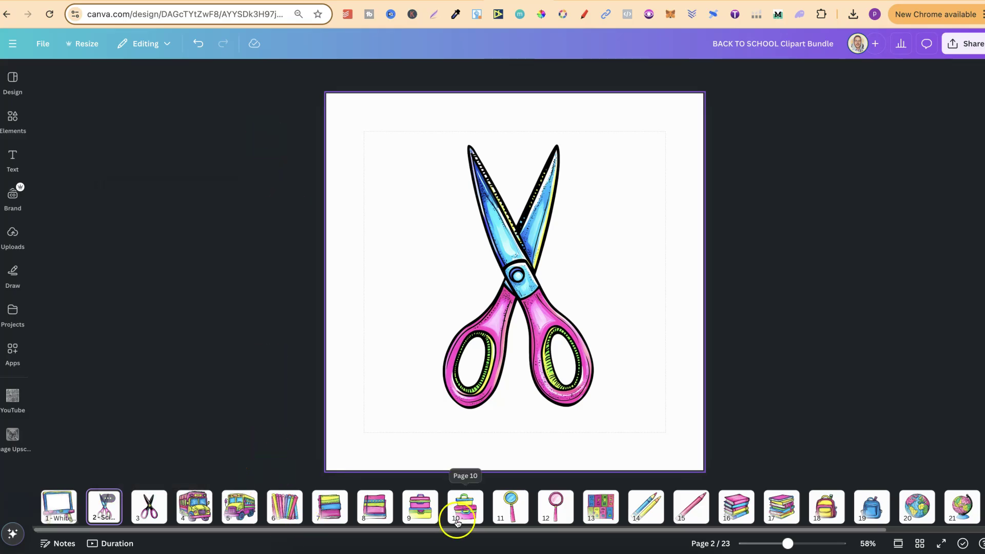
pyautogui.click(288, 552)
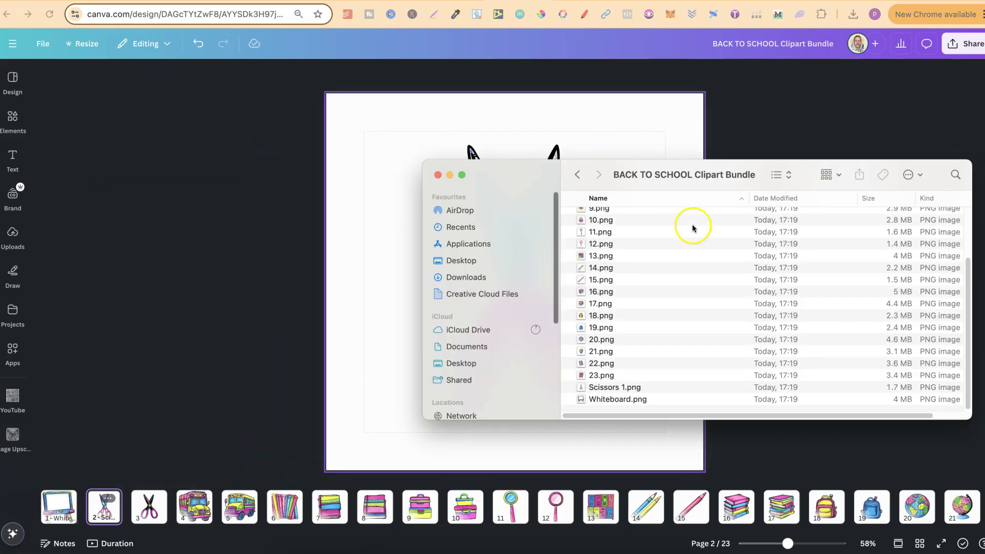
# - Inspect the exported 23.png calculator and 14.png pencils in Preview, then close Preview and Finder
pyautogui.click(595, 376)
pyautogui.doubleClick(595, 376)
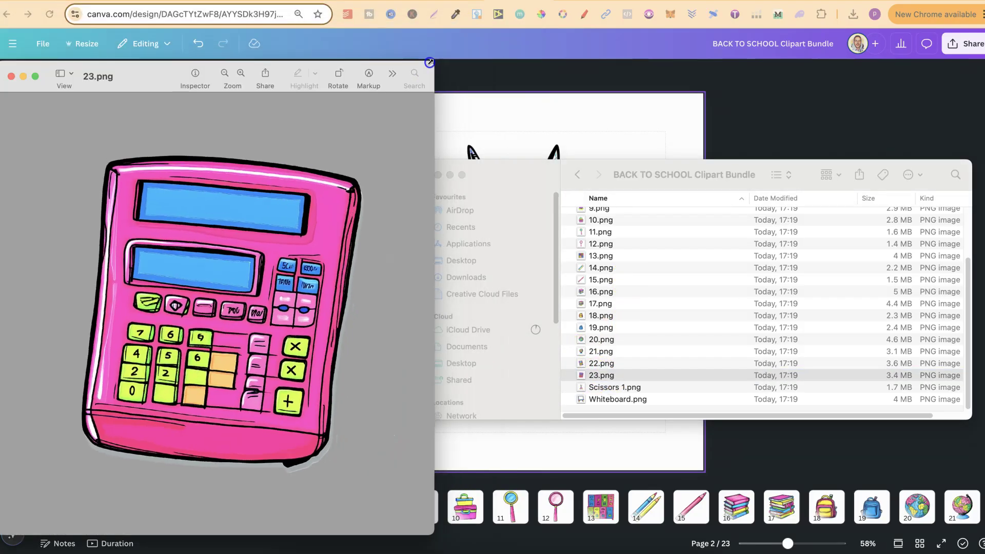
pyautogui.moveTo(151, 76); pyautogui.dragTo(225, 59)
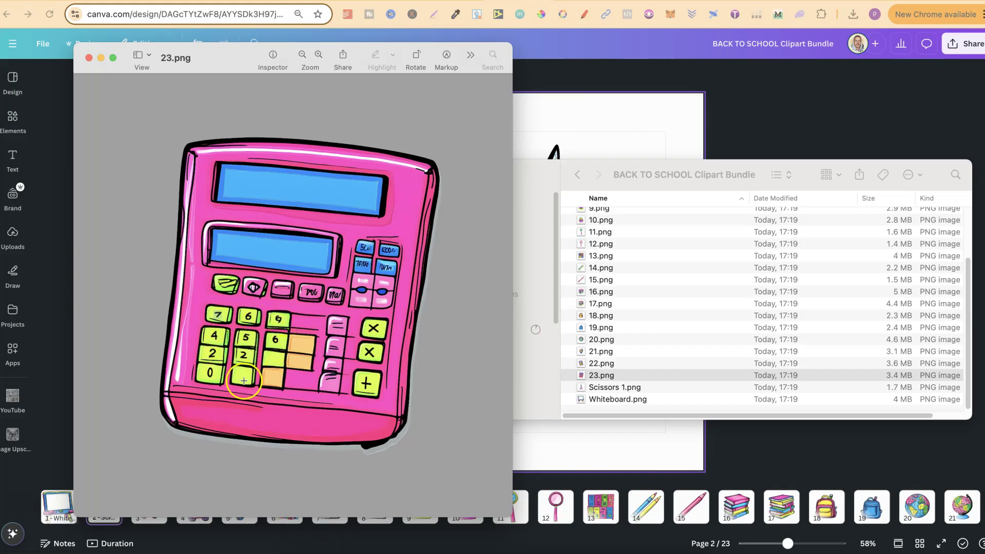
pyautogui.click(88, 58)
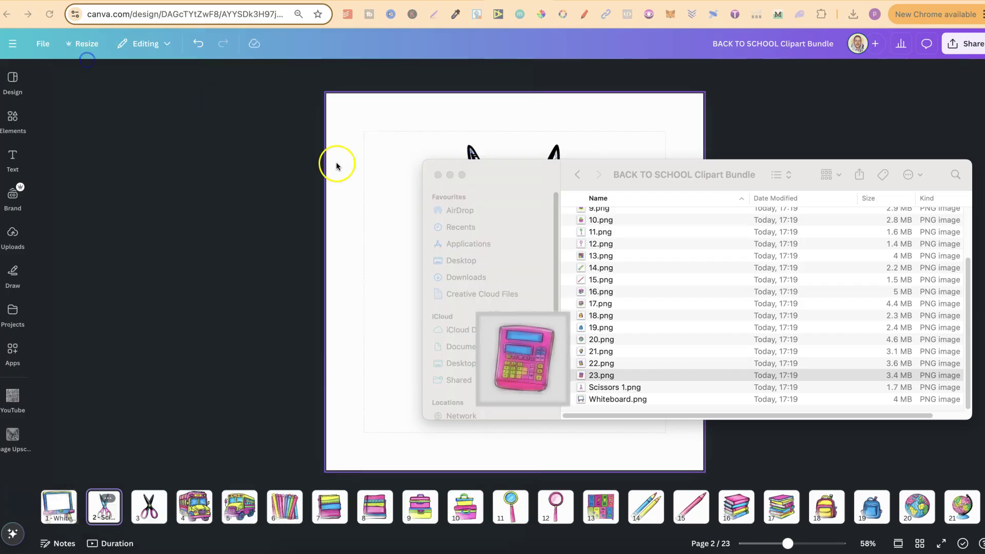
pyautogui.doubleClick(599, 267)
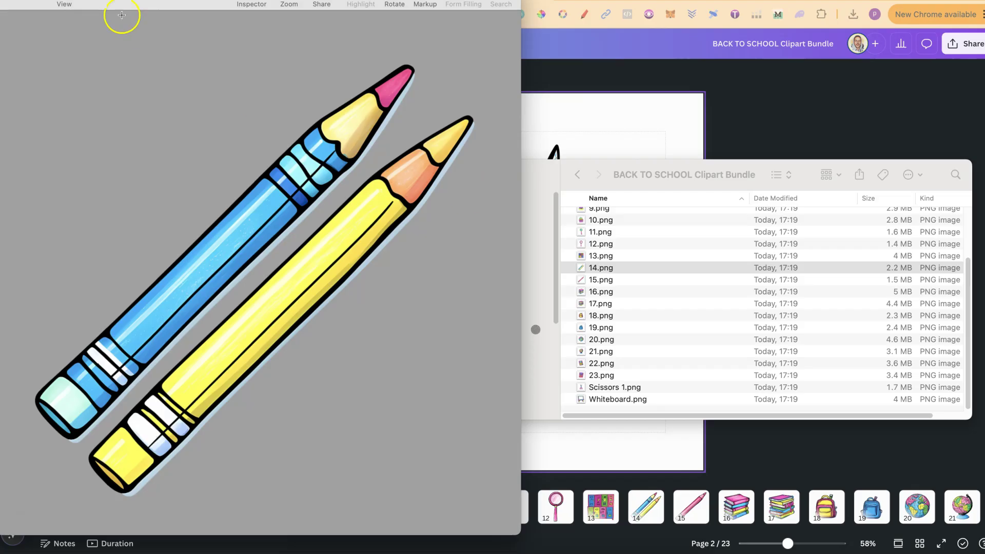
pyautogui.click(10, 14)
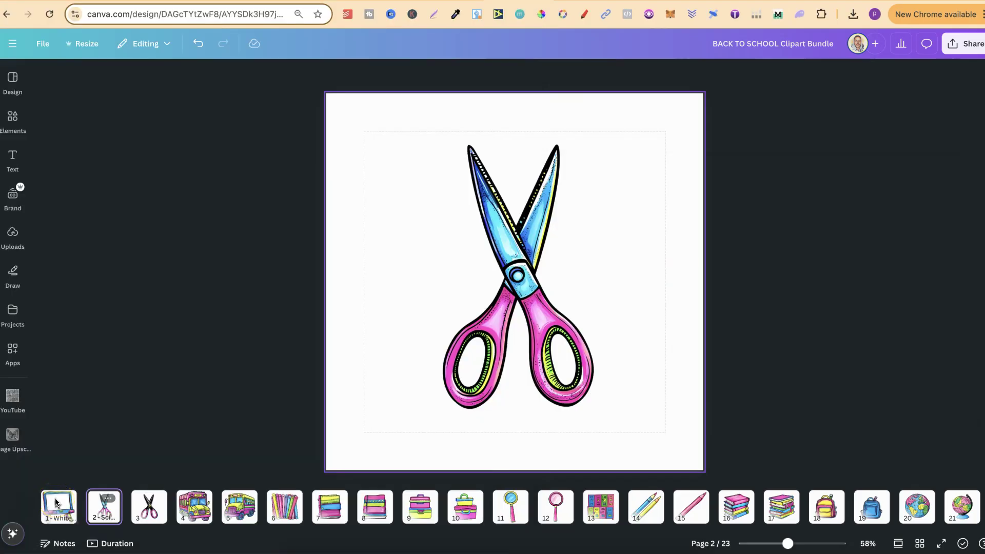